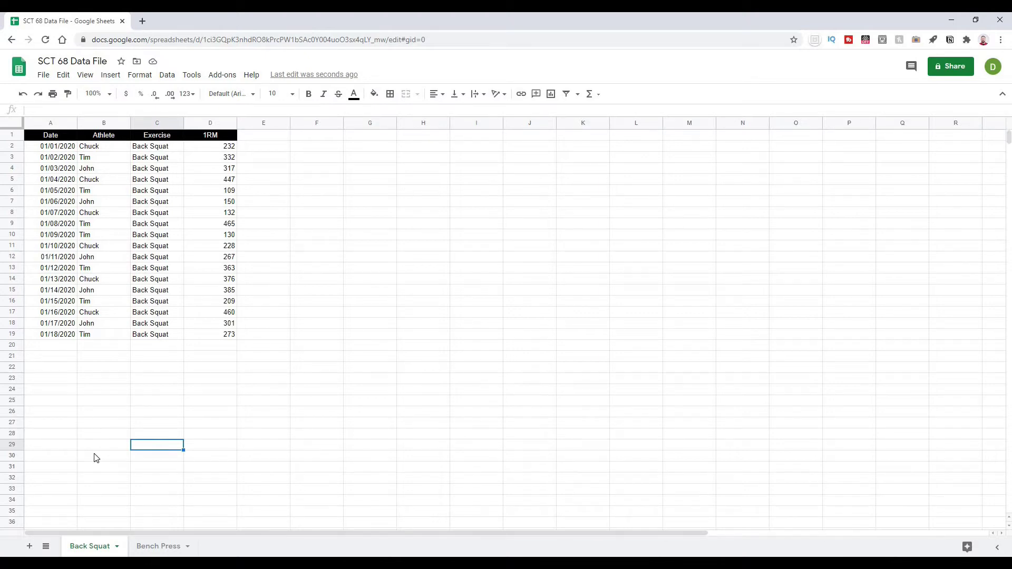
Flip between the Bench Press and Back Squat sheets, highlighting the Back Squat entries and Bench Press header row.
click(161, 546)
click(265, 385)
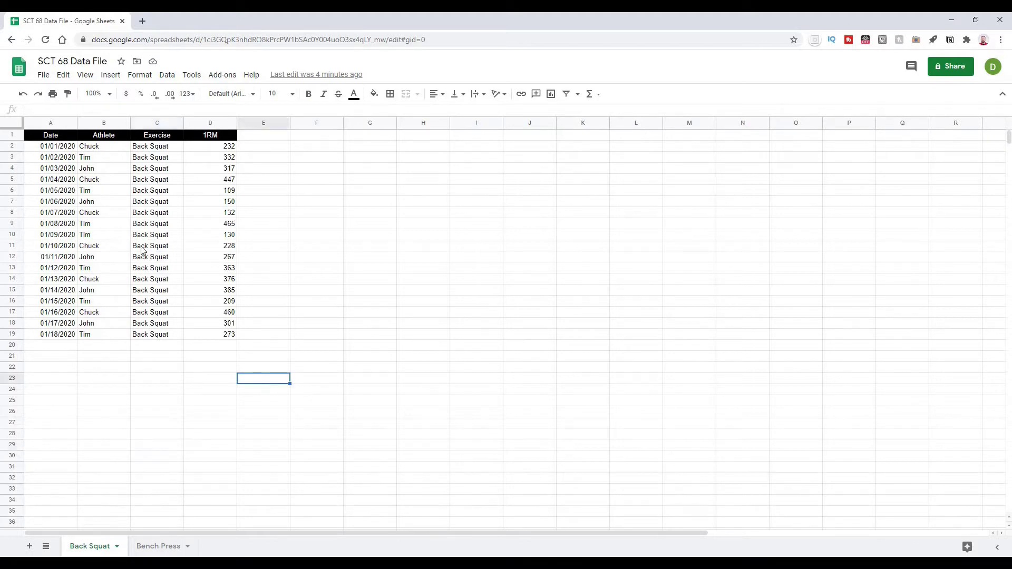
click(138, 278)
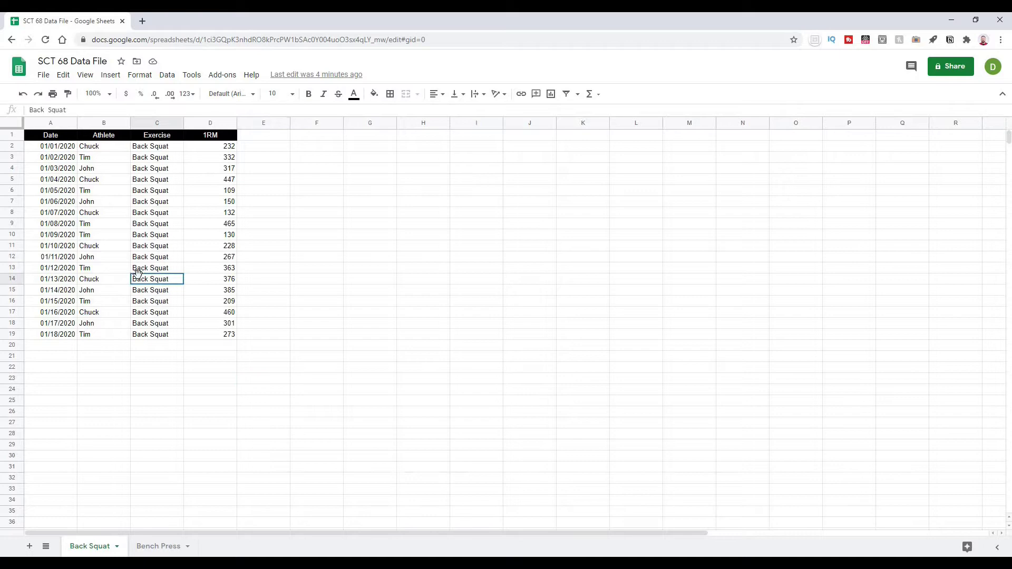
click(320, 305)
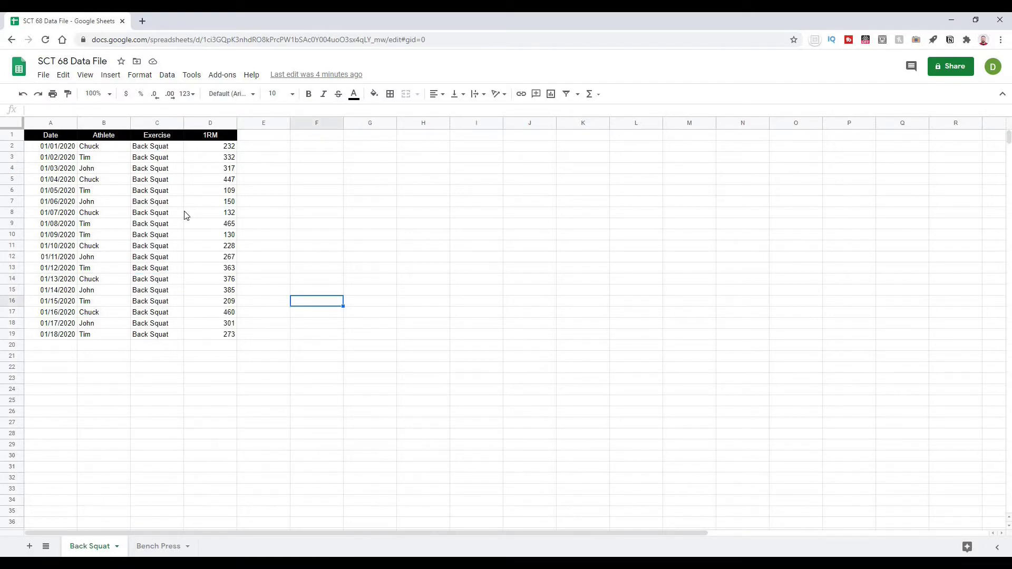
click(147, 549)
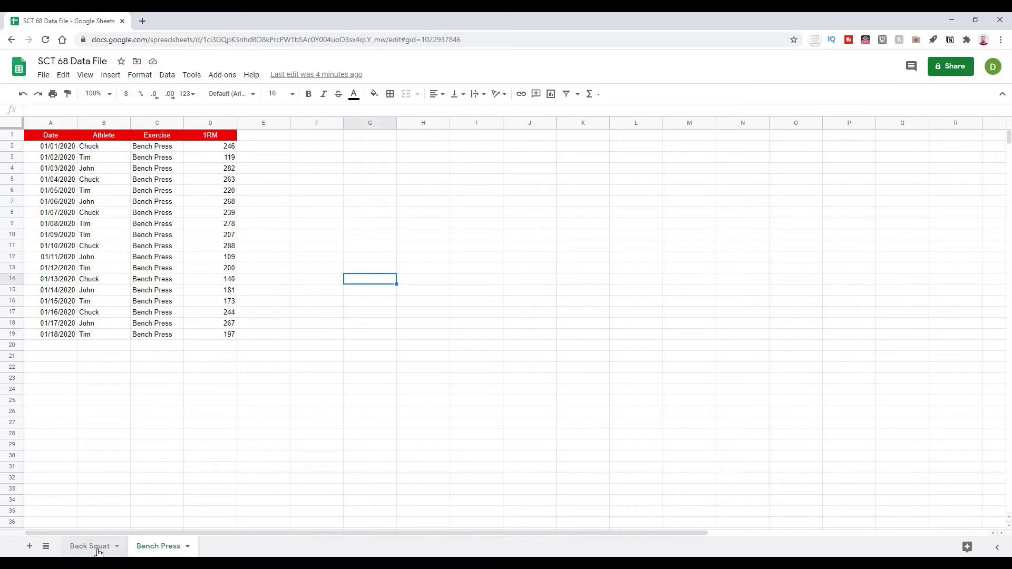
drag(42, 136, 211, 137)
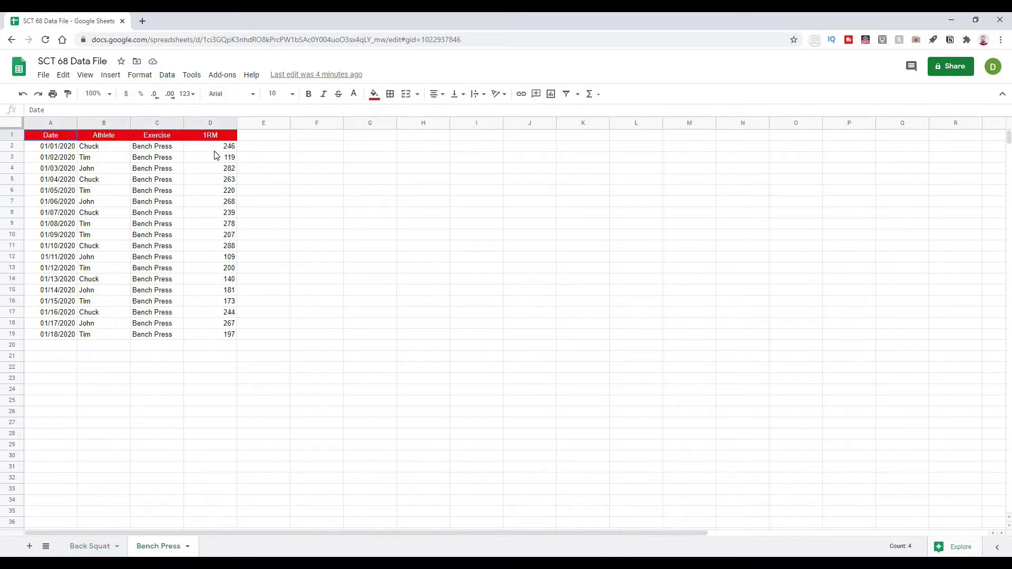
click(315, 203)
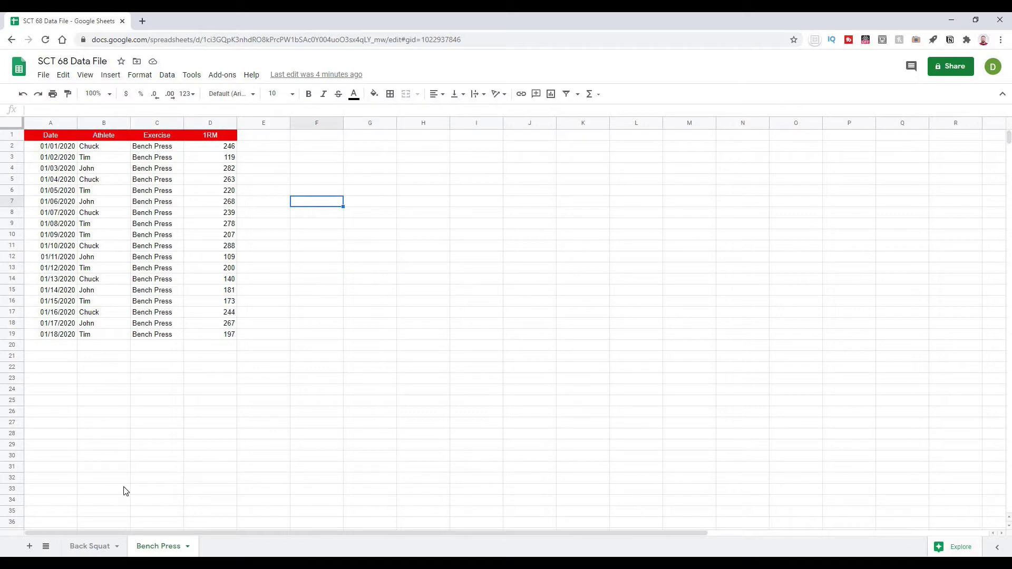
click(87, 546)
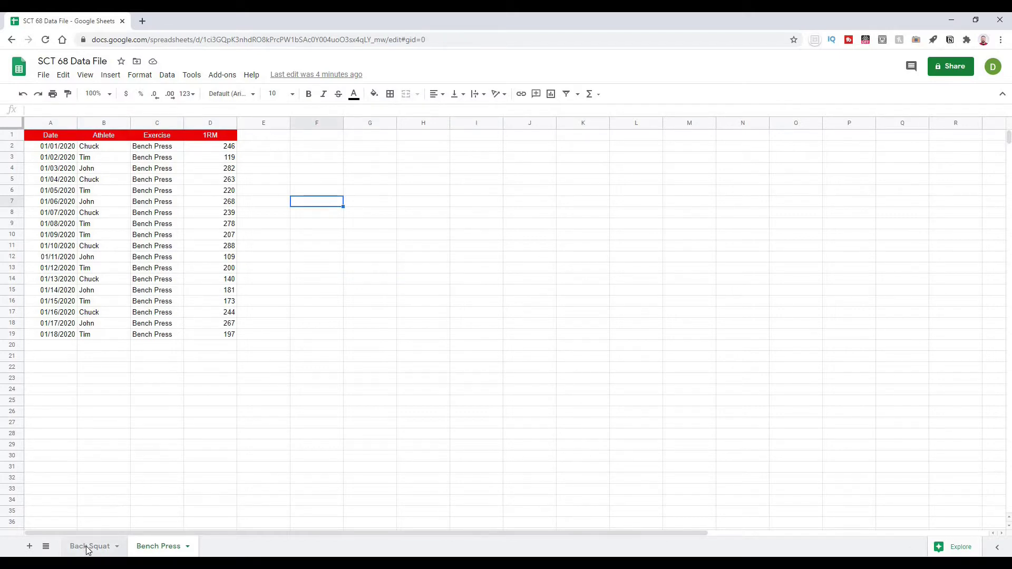
Return to the Chrome window with the SCT 68 Data File and show its Back Squat sheet.
click(139, 548)
click(193, 414)
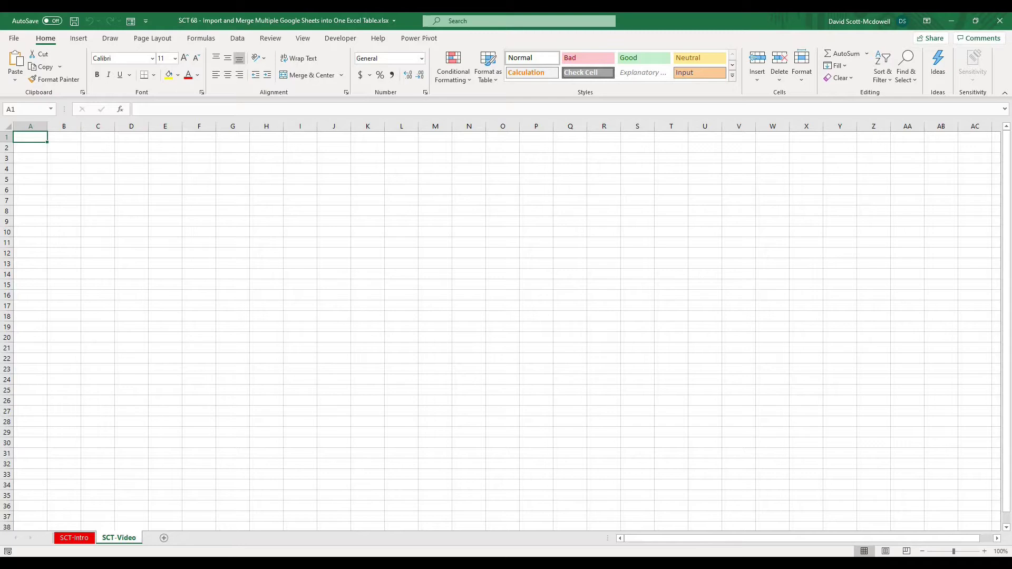
mouse_move(717, 566)
click(717, 522)
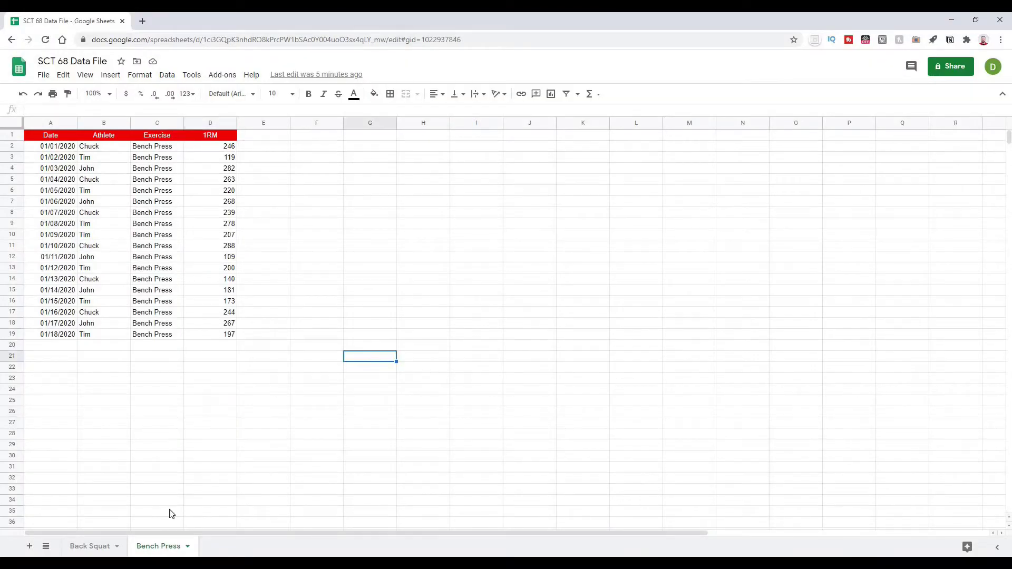
click(100, 545)
click(293, 381)
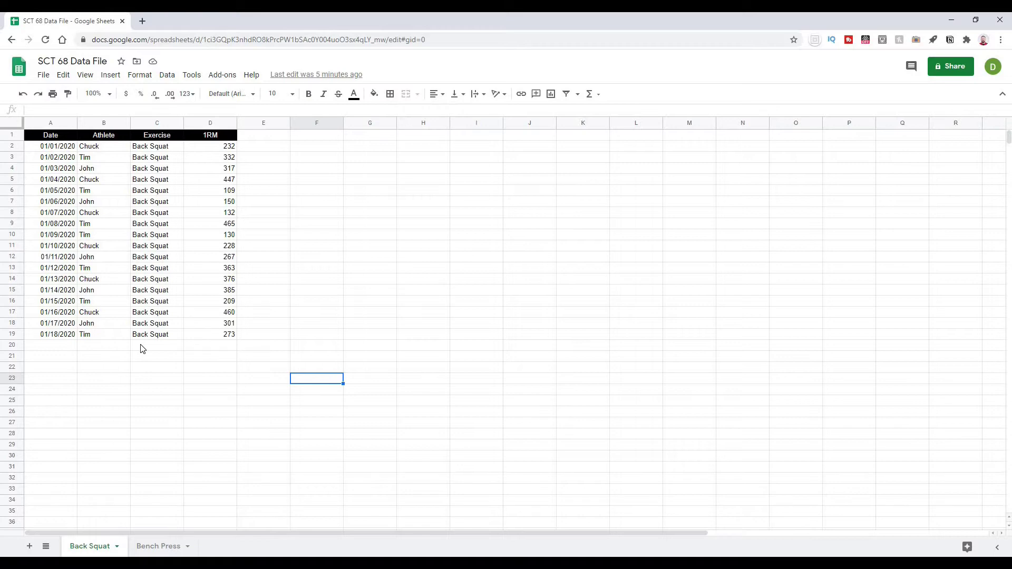
click(121, 304)
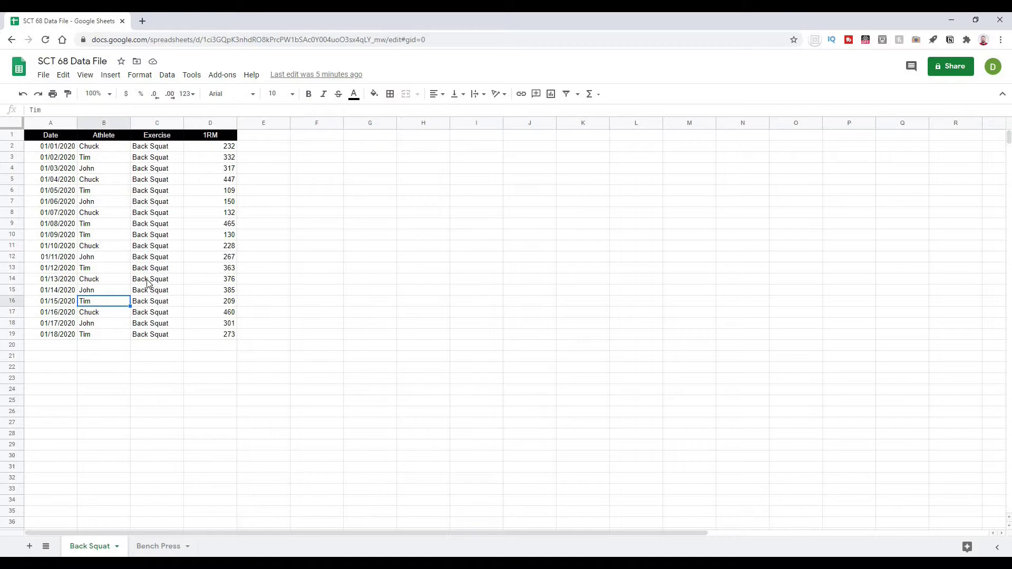
Publish the entire document to the web in Microsoft Excel (.xlsx) format.
click(42, 76)
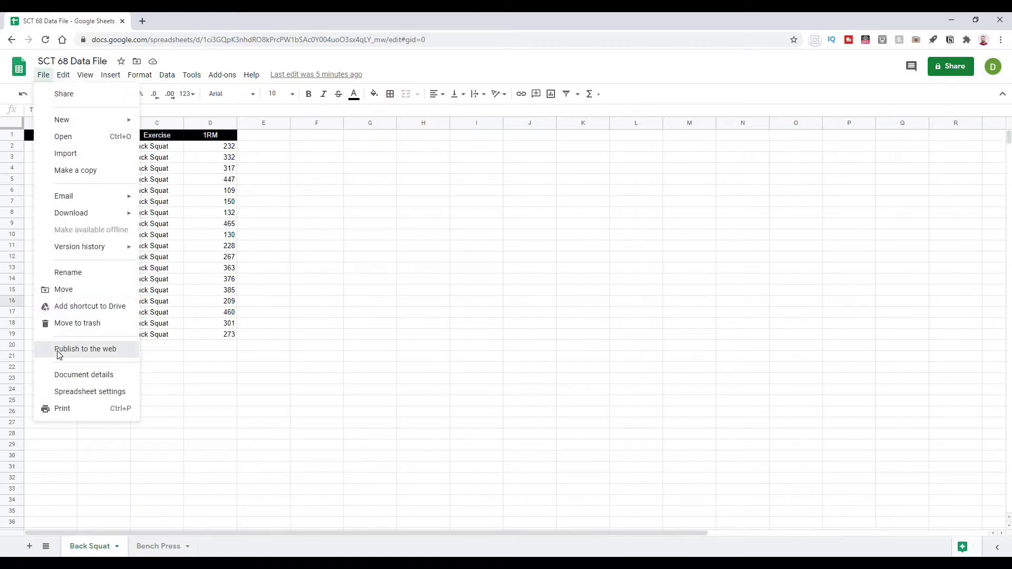
click(58, 352)
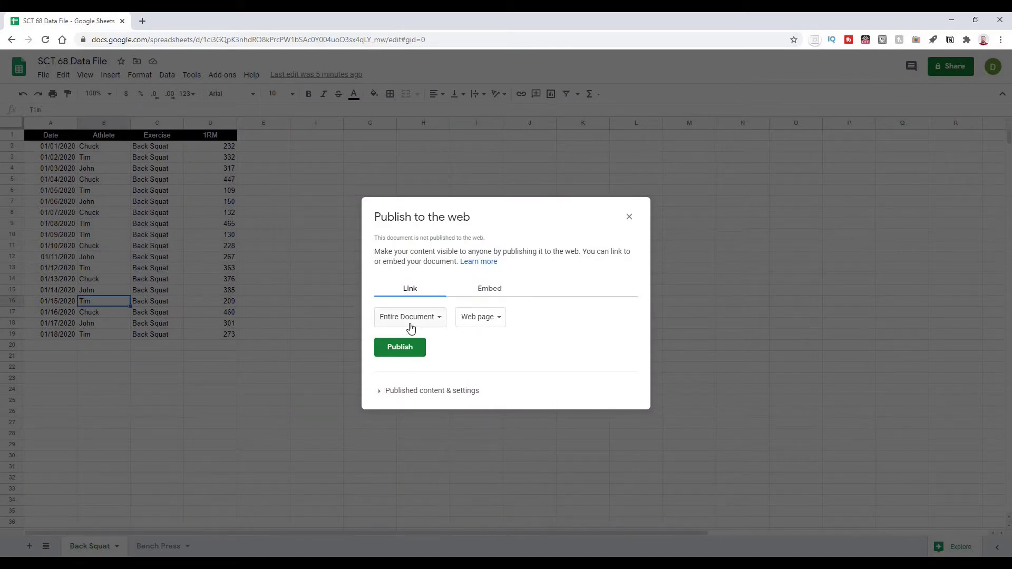
click(474, 326)
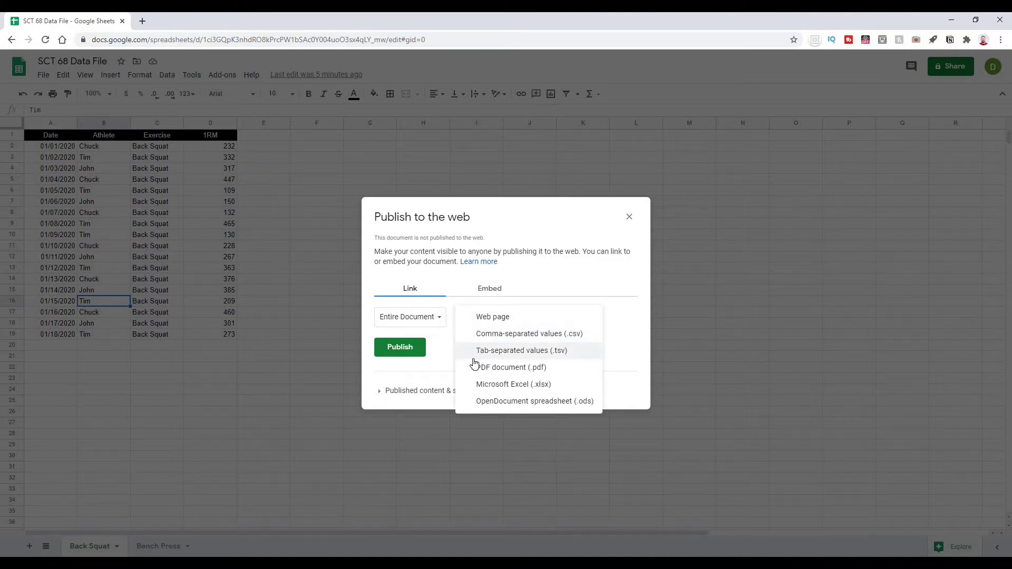
click(487, 388)
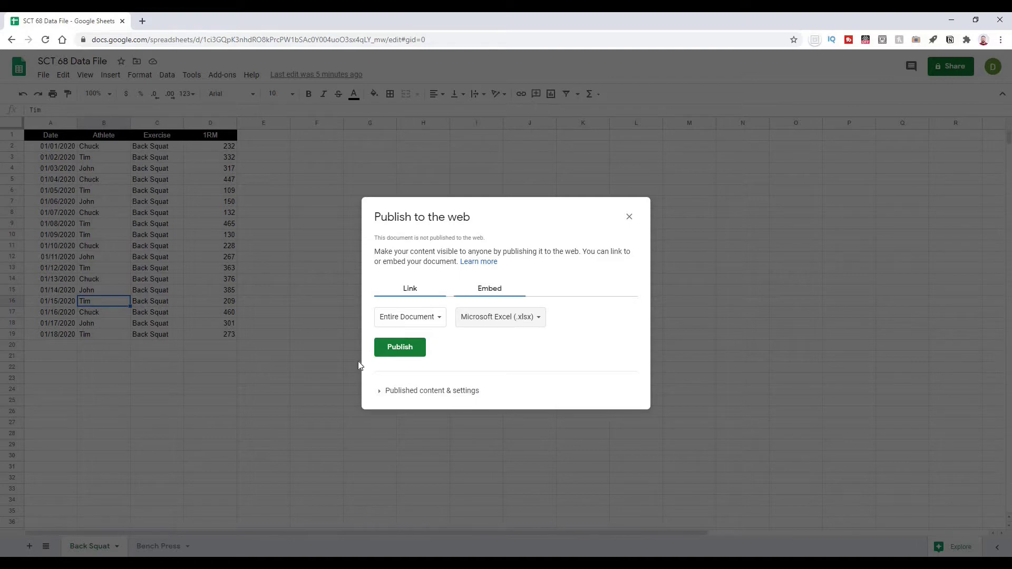
click(401, 350)
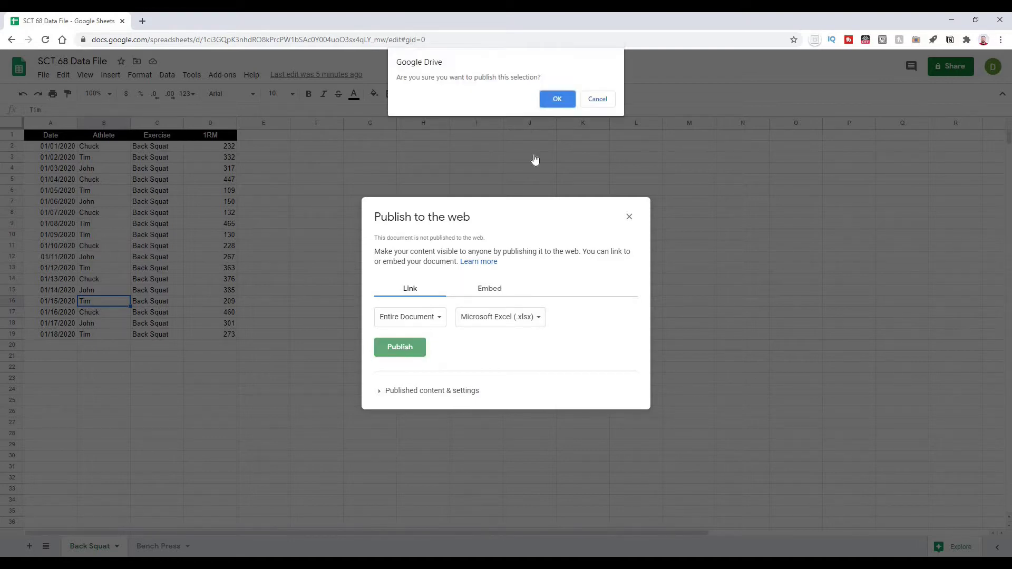
click(554, 100)
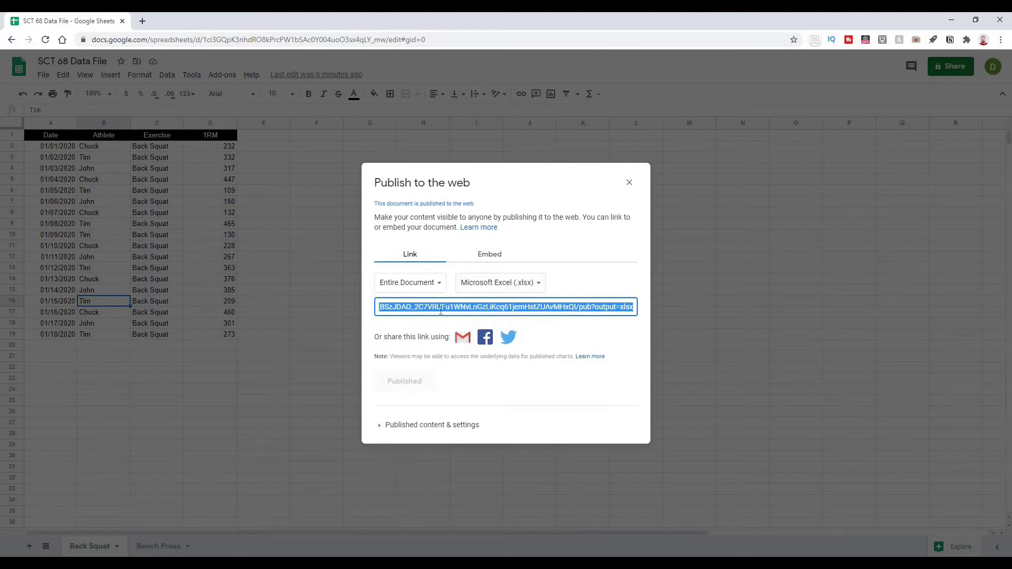
click(422, 307)
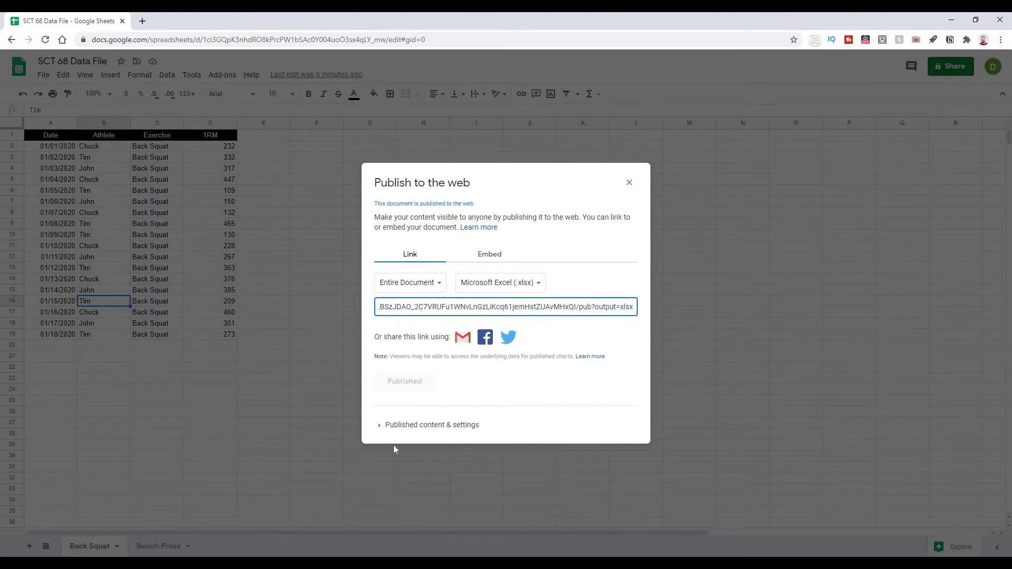
click(379, 425)
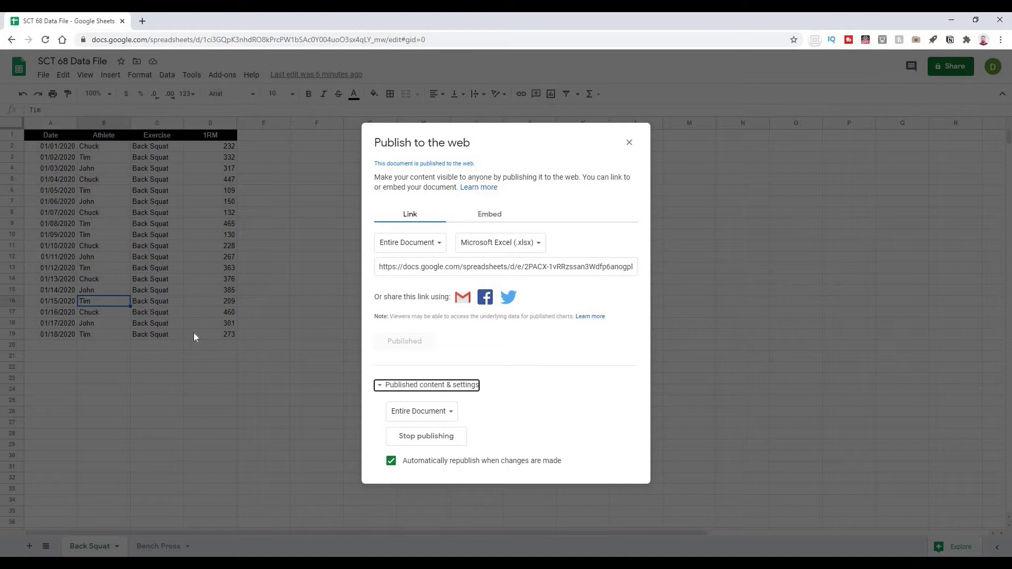
Copy the whole published .xlsx link and close the Publish to the web dialog.
click(409, 266)
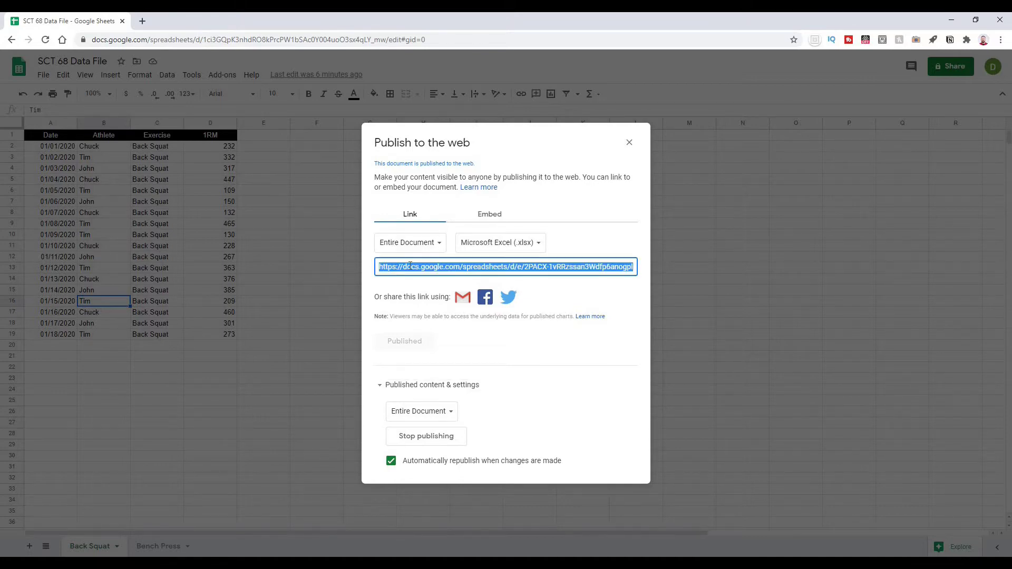
click(403, 269)
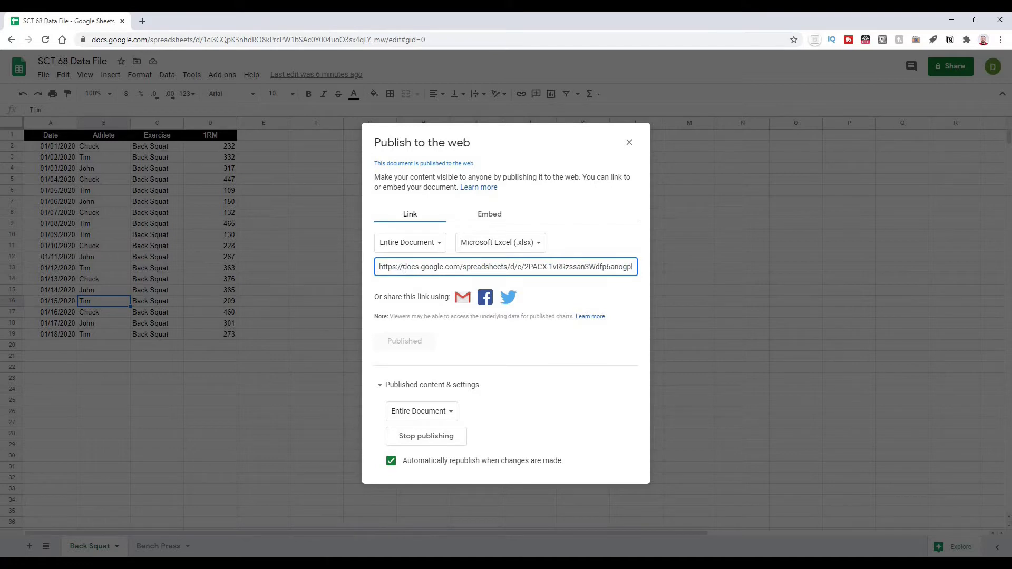
double_click(405, 267)
triple_click(406, 267)
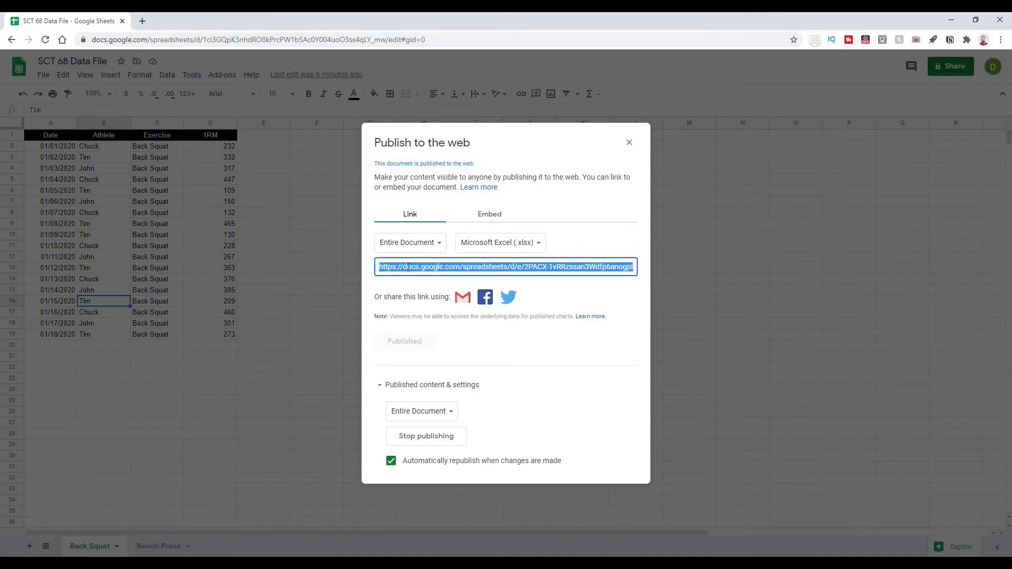
click(629, 143)
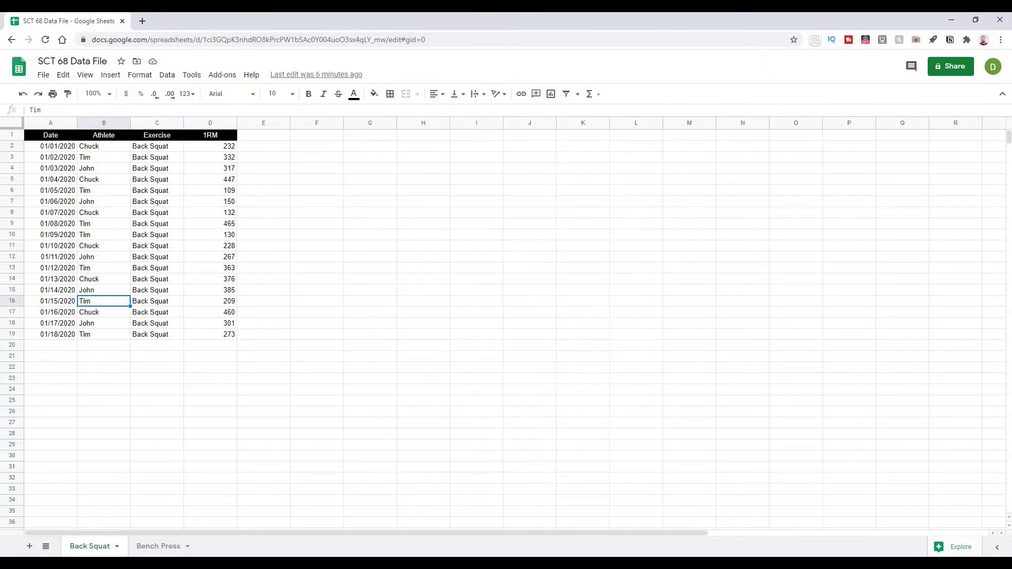
In Excel, connect a From Web data source to the pasted published Google Sheets URL.
key(alt+Tab)
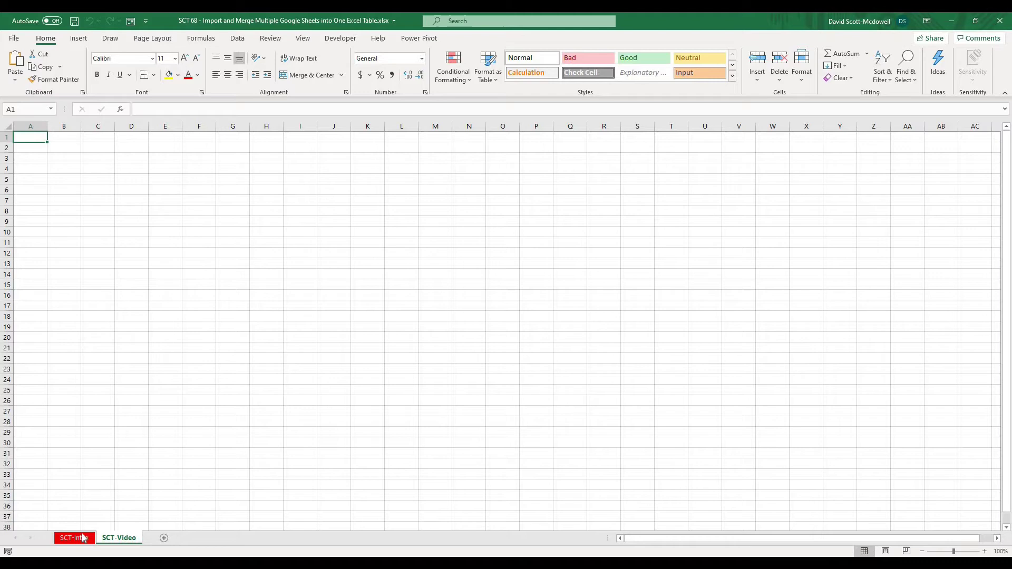
click(237, 39)
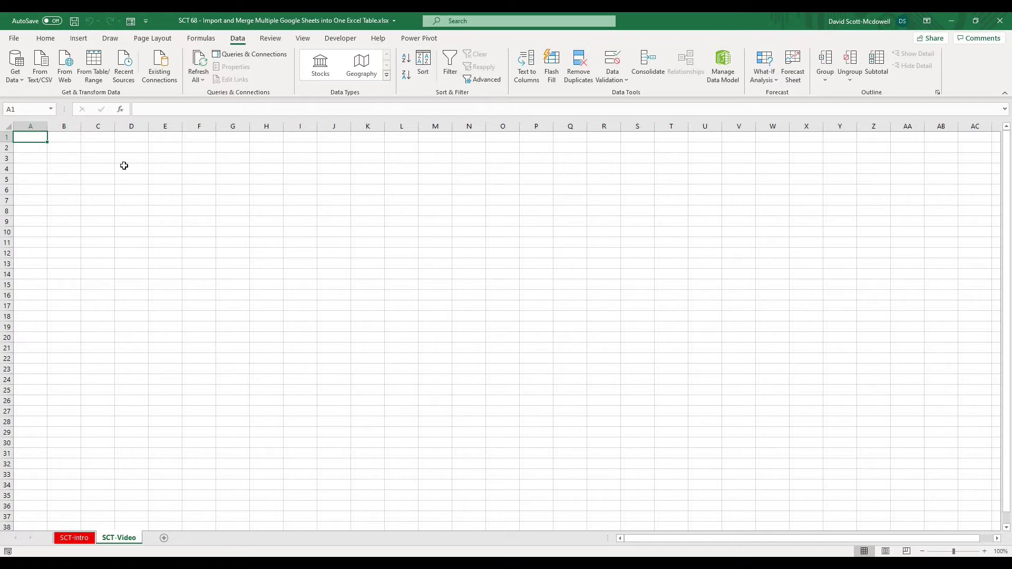
click(66, 76)
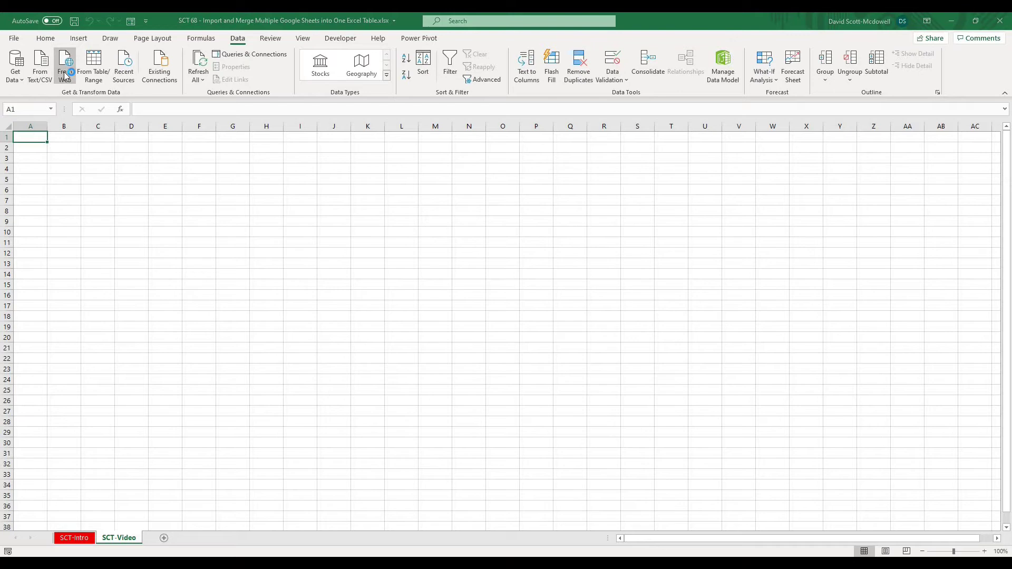
click(66, 75)
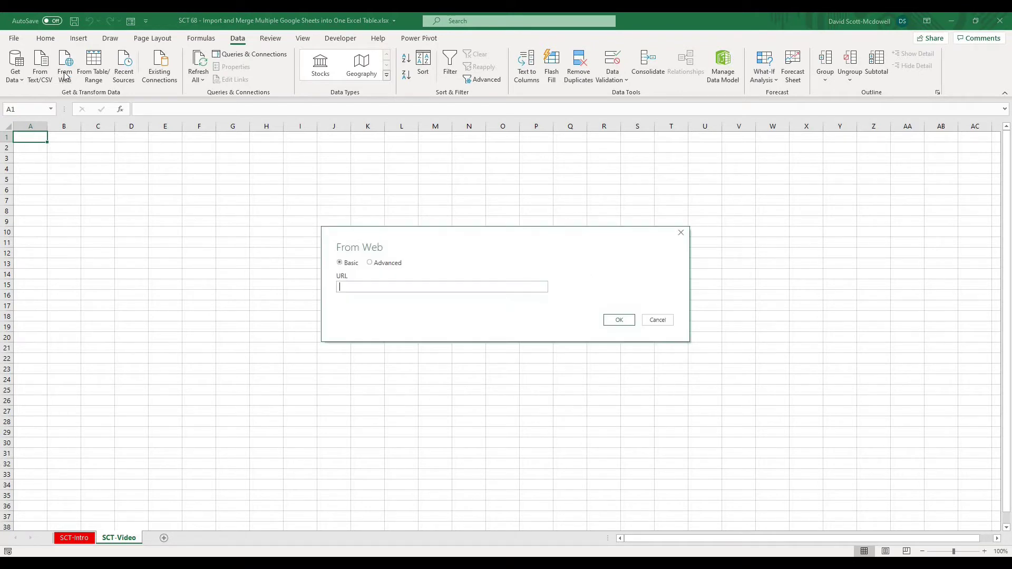
click(349, 289)
key(ctrl+v)
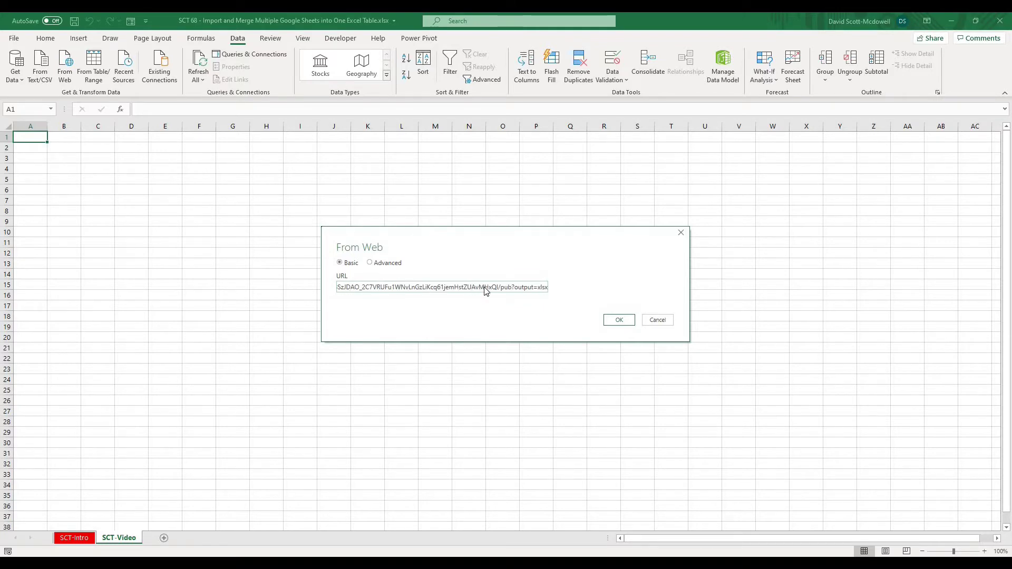
drag(485, 291, 391, 291)
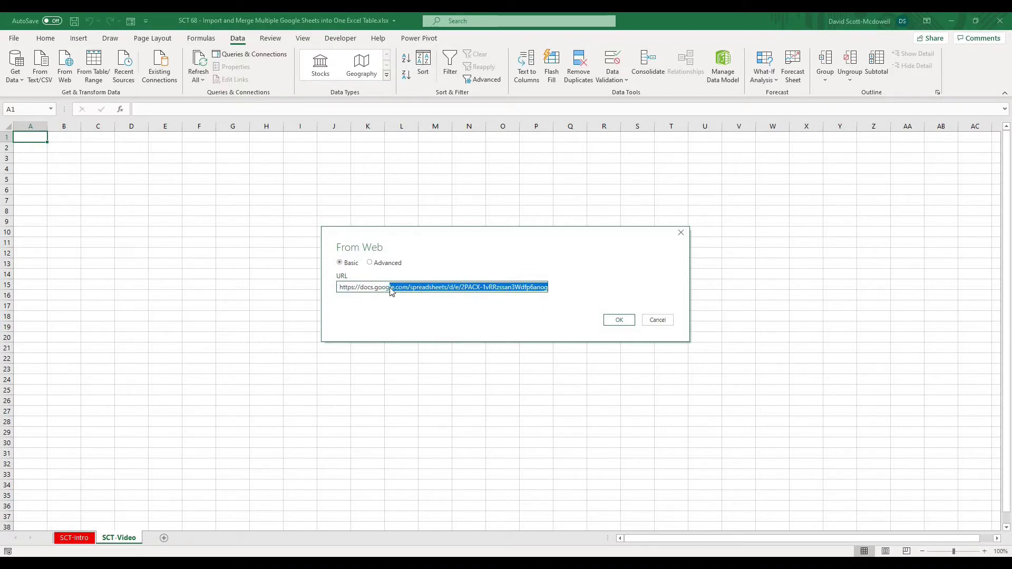
click(616, 321)
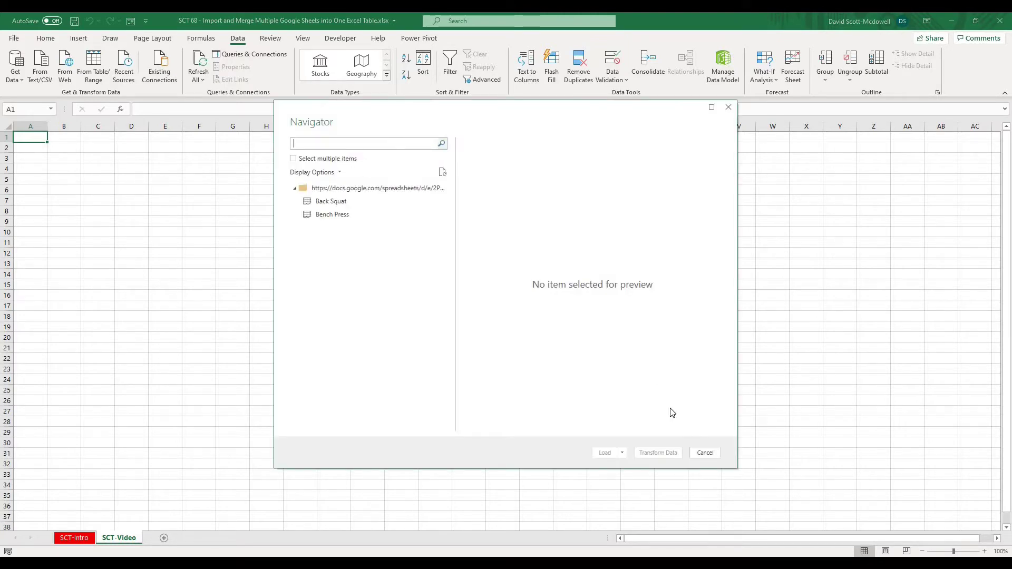
Preview both tabs in the Navigator and load the Back Squat data into the workbook.
click(332, 205)
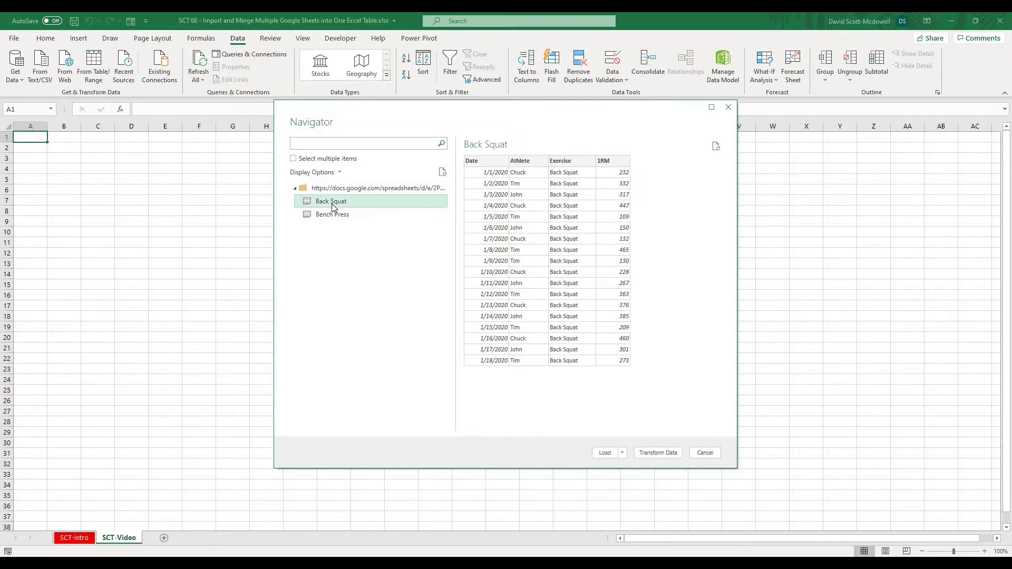
click(328, 215)
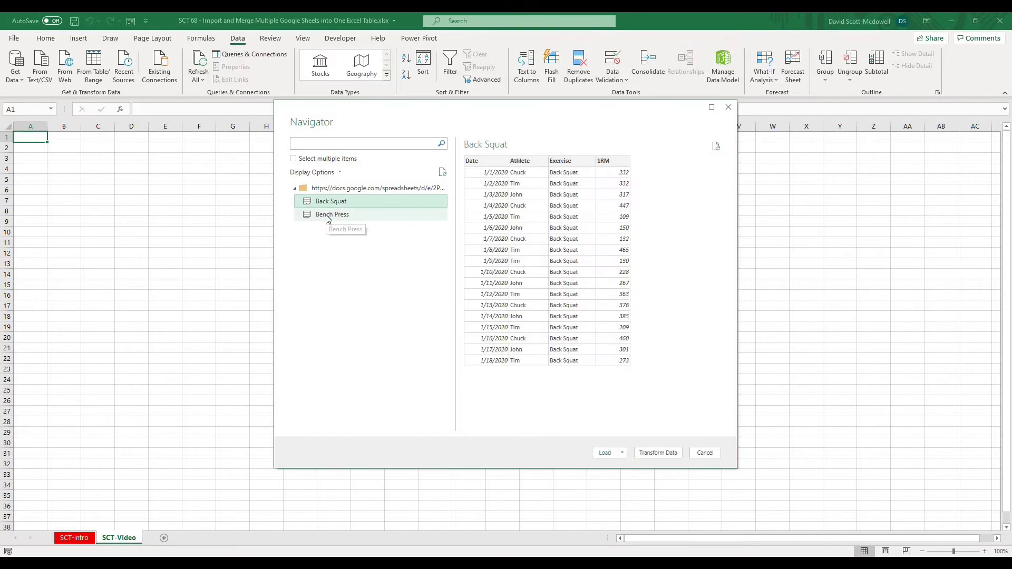
click(327, 215)
click(322, 205)
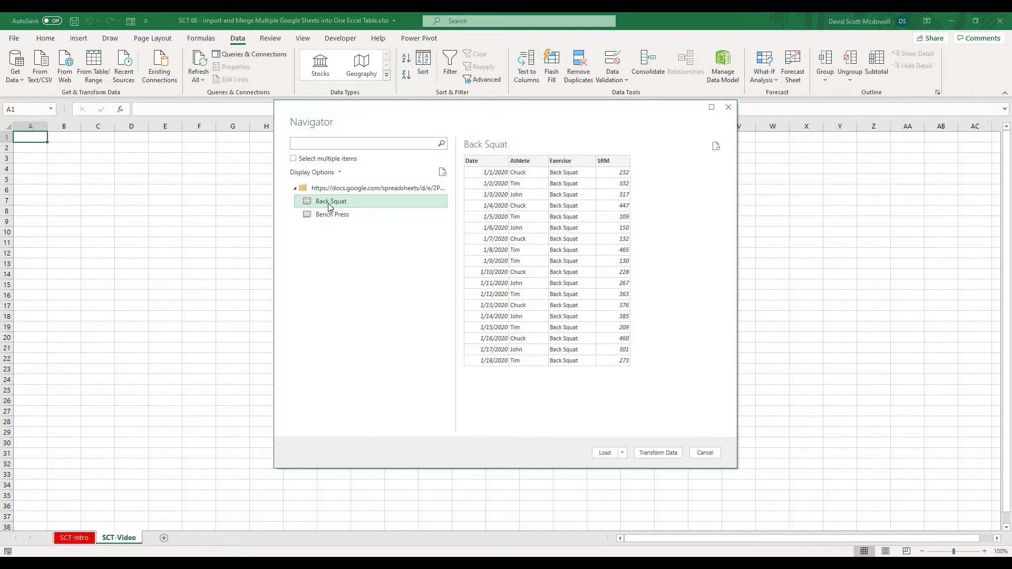
click(327, 215)
click(324, 202)
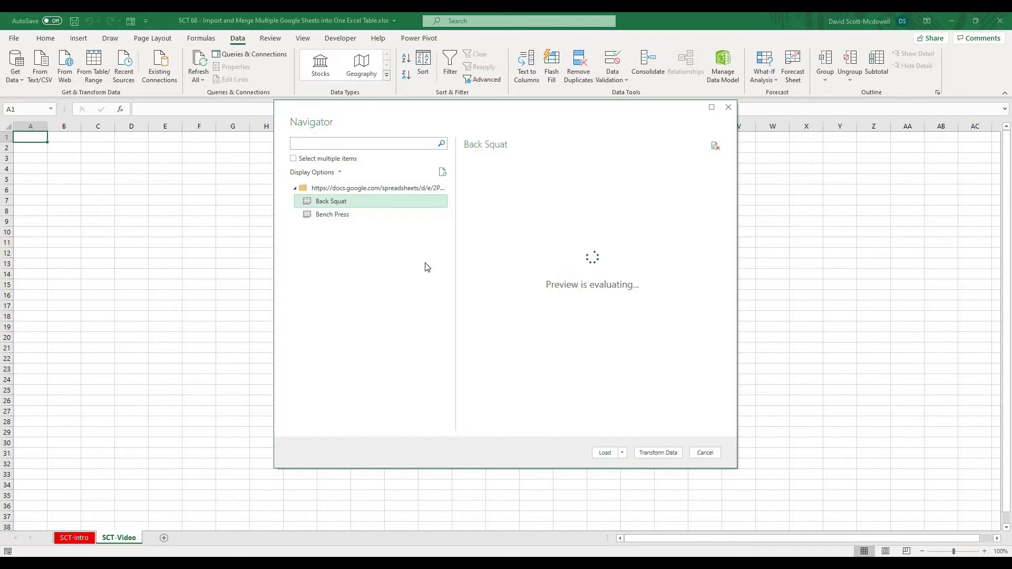
click(604, 453)
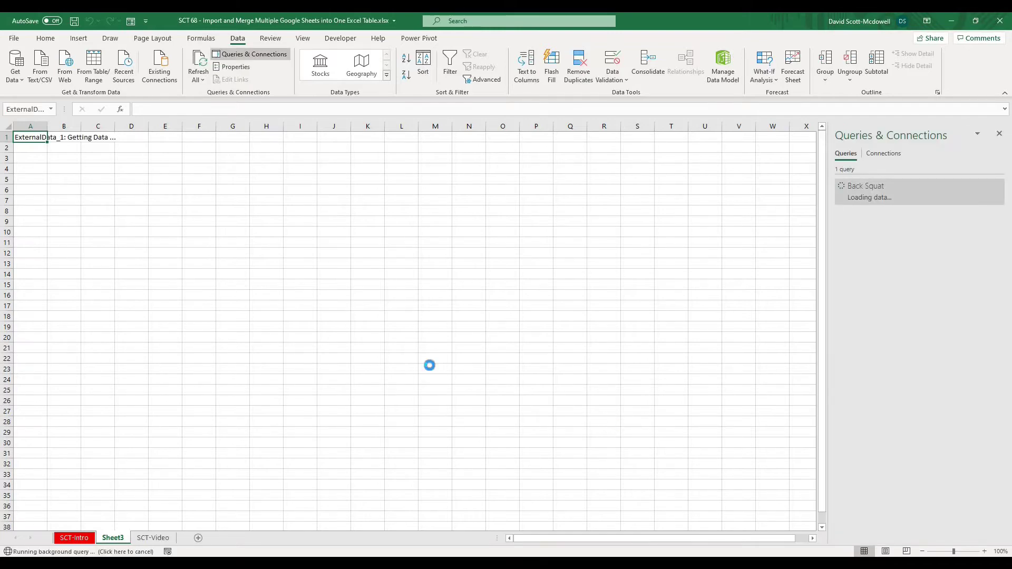
Move the new Sheet3 after SCT-Video and widen columns A–D to fit.
click(279, 335)
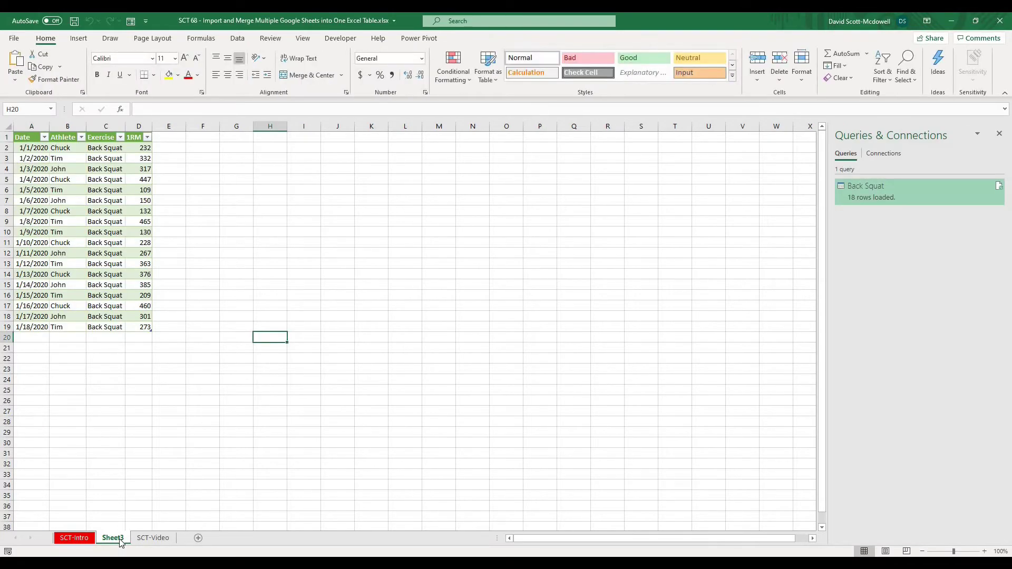
drag(182, 538, 182, 539)
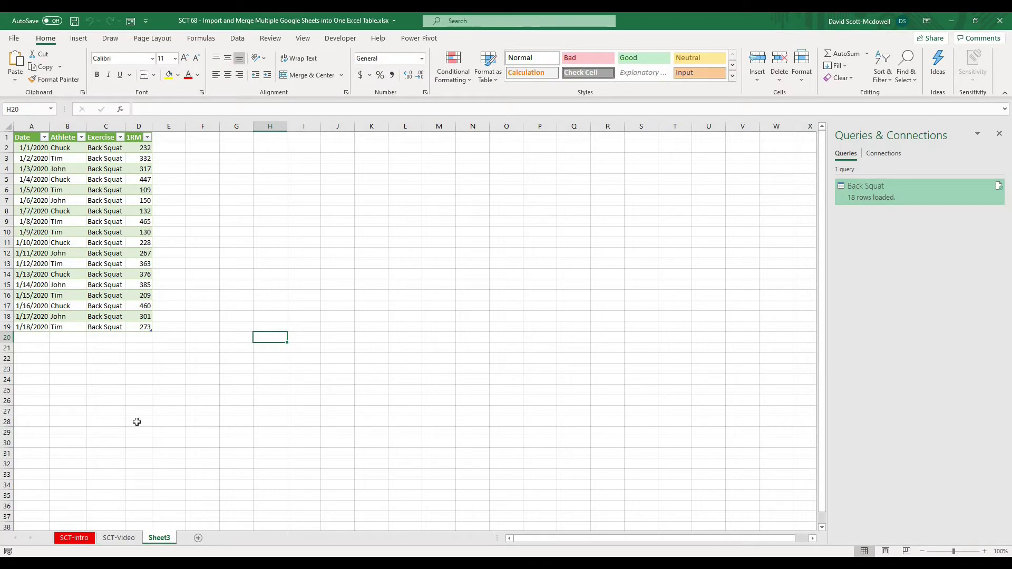
click(178, 444)
click(89, 285)
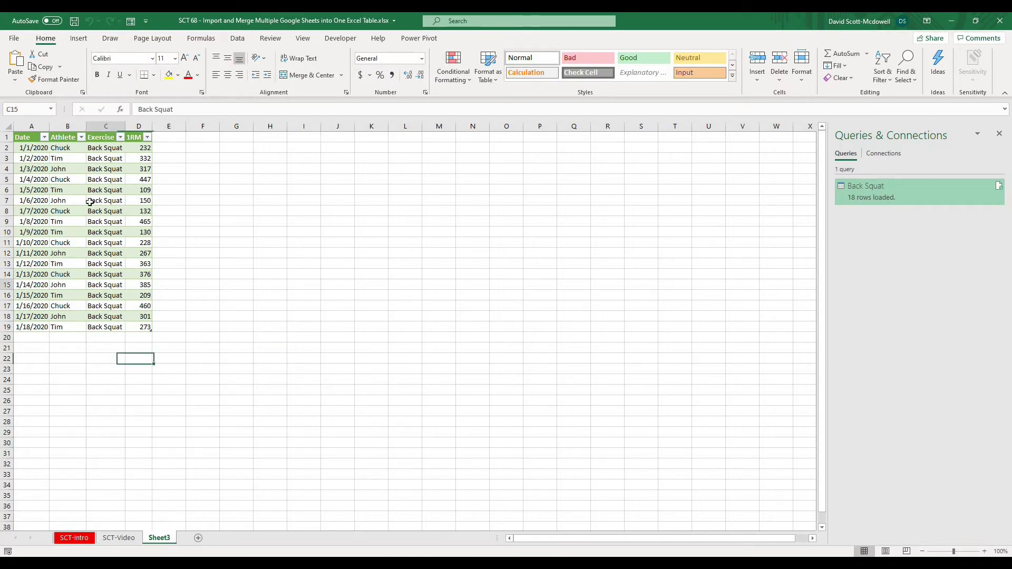
click(53, 167)
drag(31, 126, 189, 126)
click(226, 168)
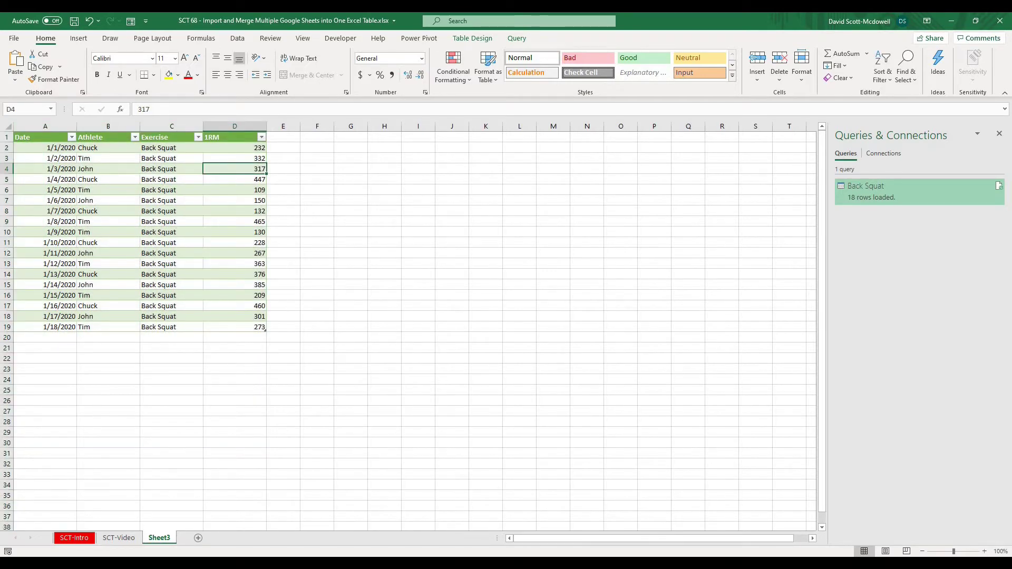
Enter row 20 on Back Squat: 01/19/2020, the athlete's name, Back Squat, 1RM 1000.
key(alt+Tab)
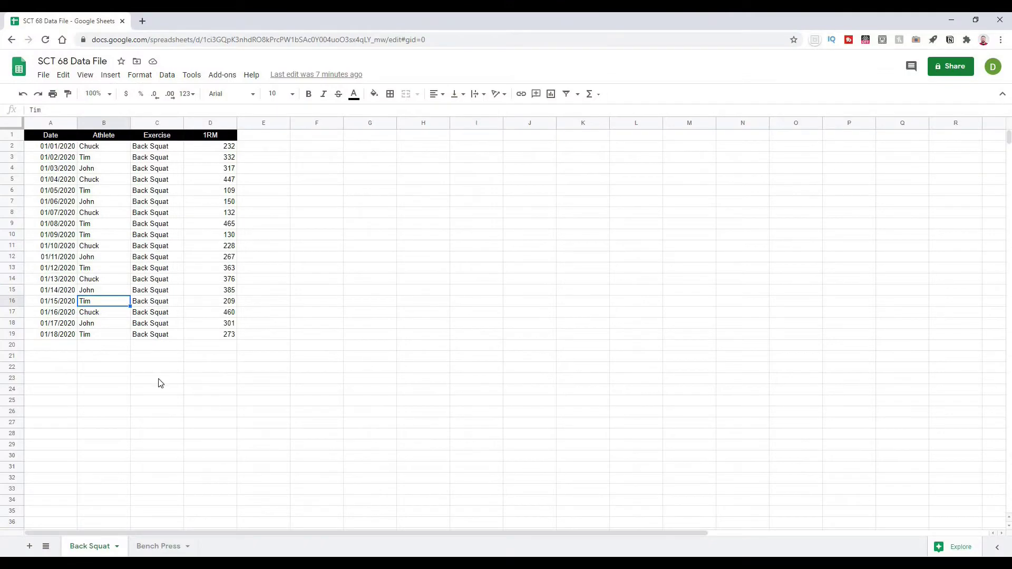
click(69, 350)
text(01/19/2020)
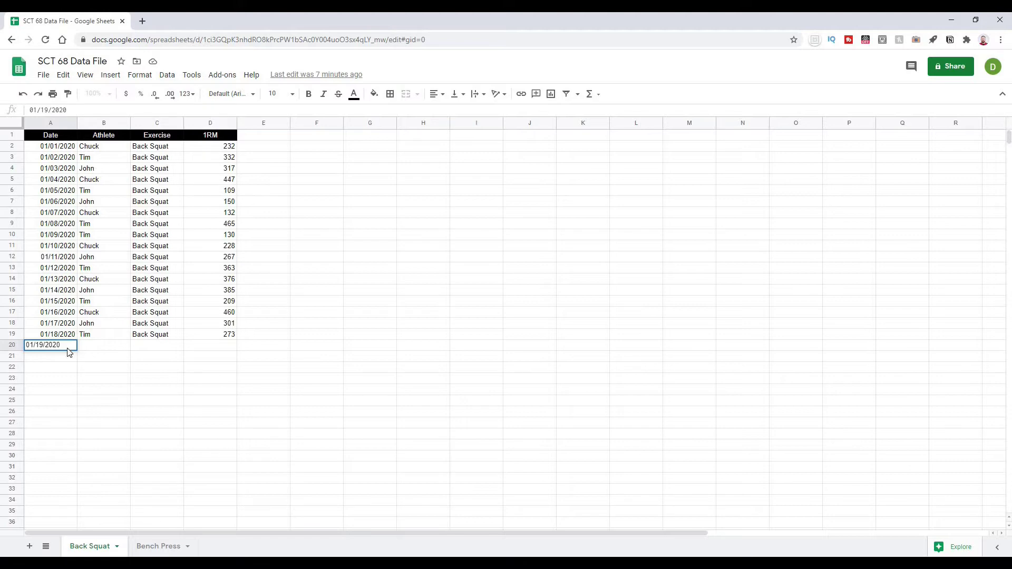
key(Tab)
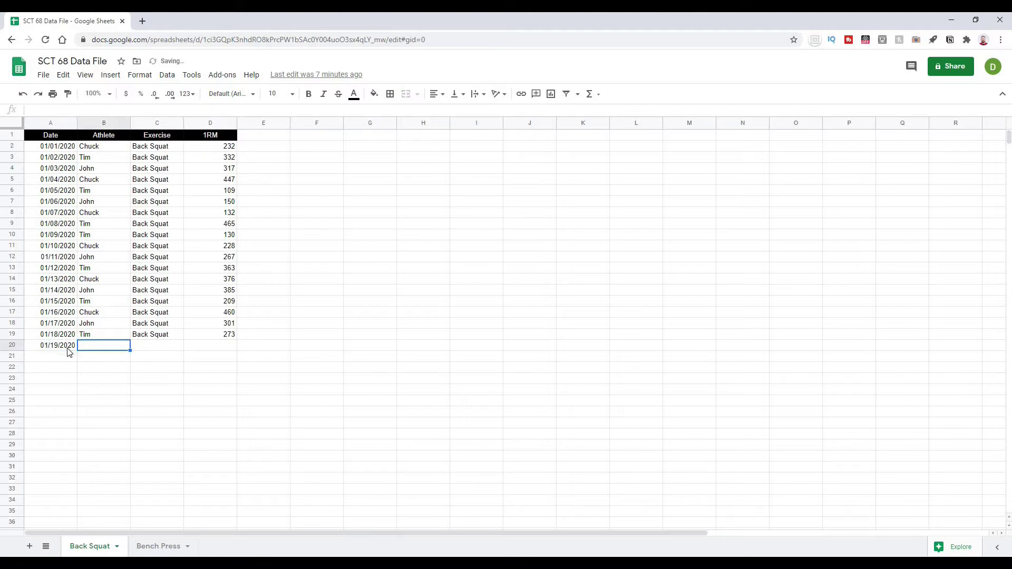
text(Chuck)
key(Tab)
text(Back Squat)
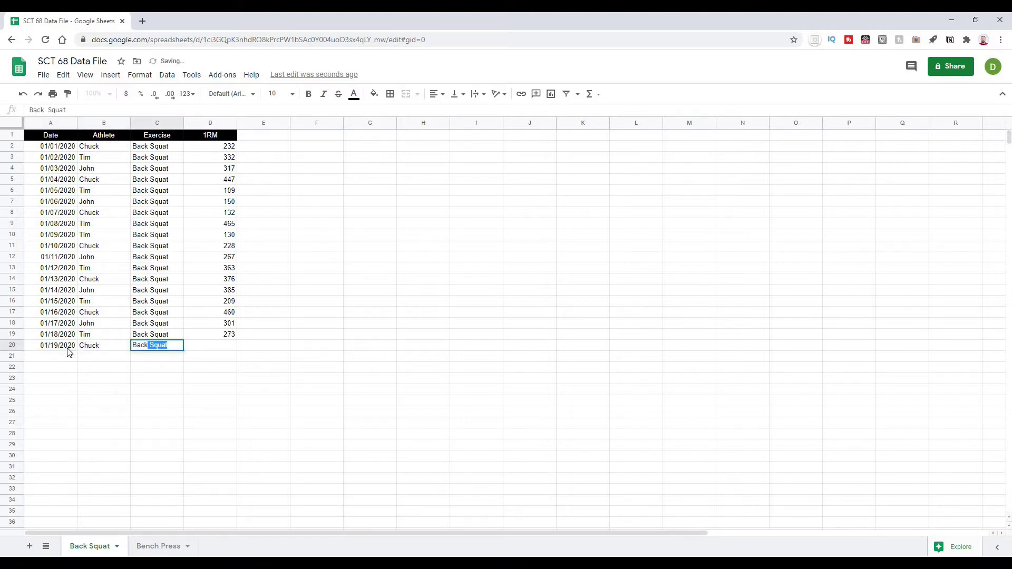
key(Tab)
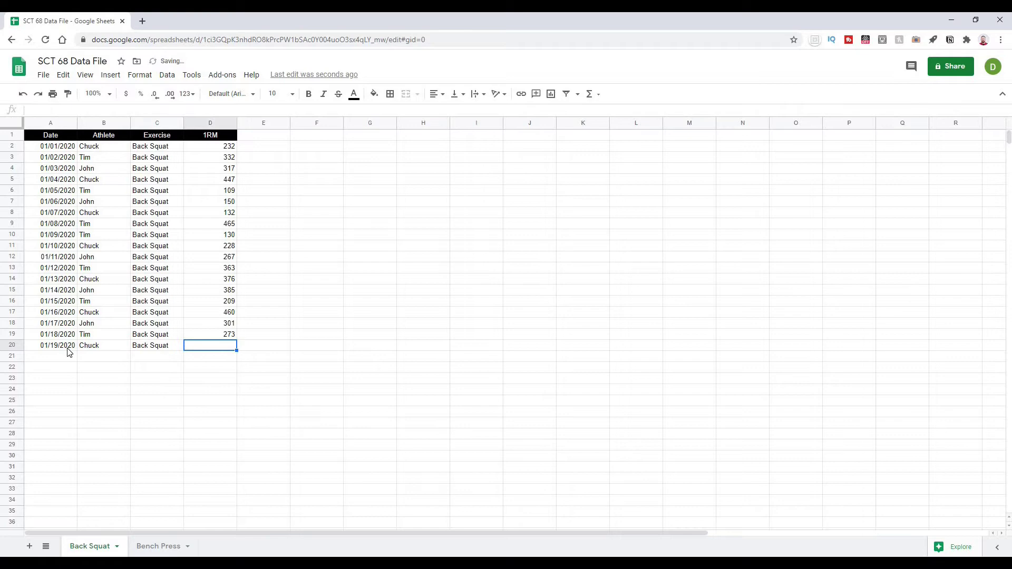
text(1000)
key(Return)
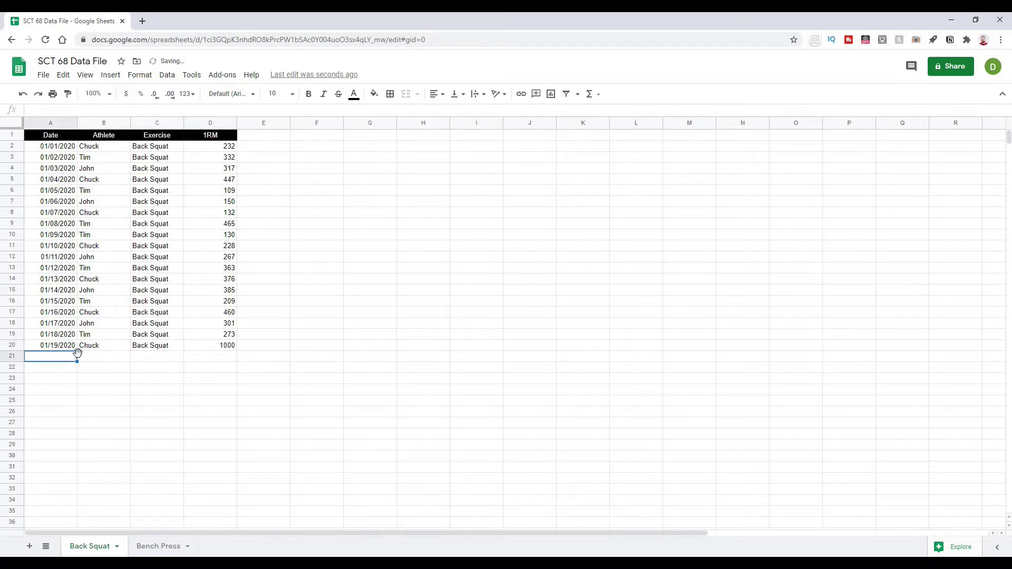
click(198, 375)
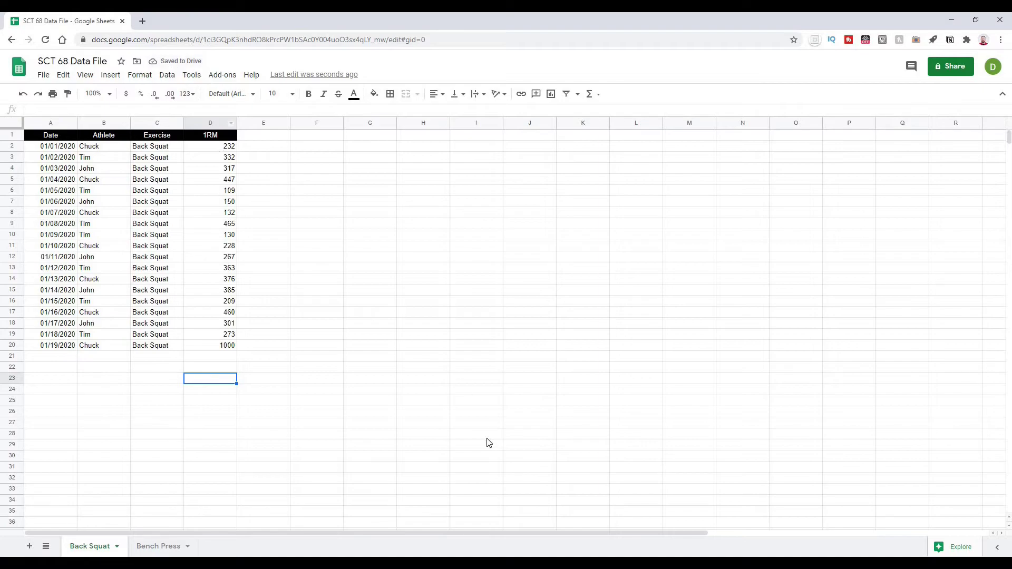
Refresh the Back Squat query from the Table Design ribbon.
key(alt+Tab)
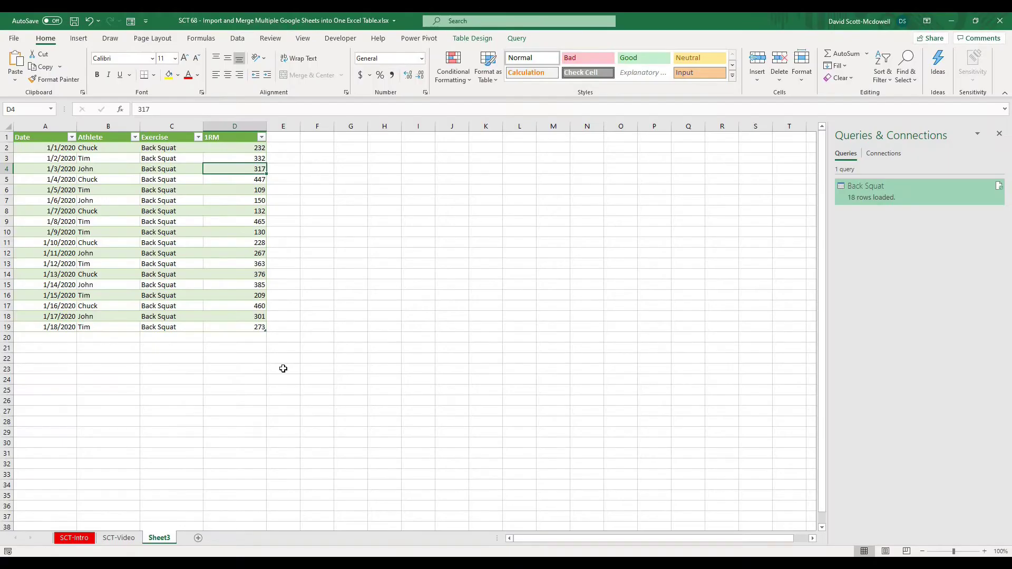
click(171, 325)
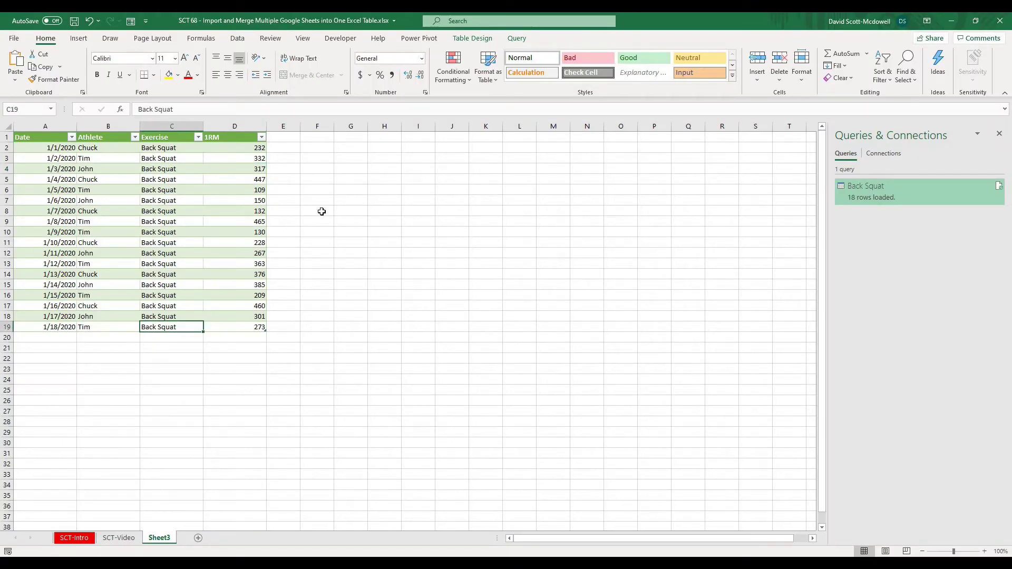
click(489, 39)
click(215, 62)
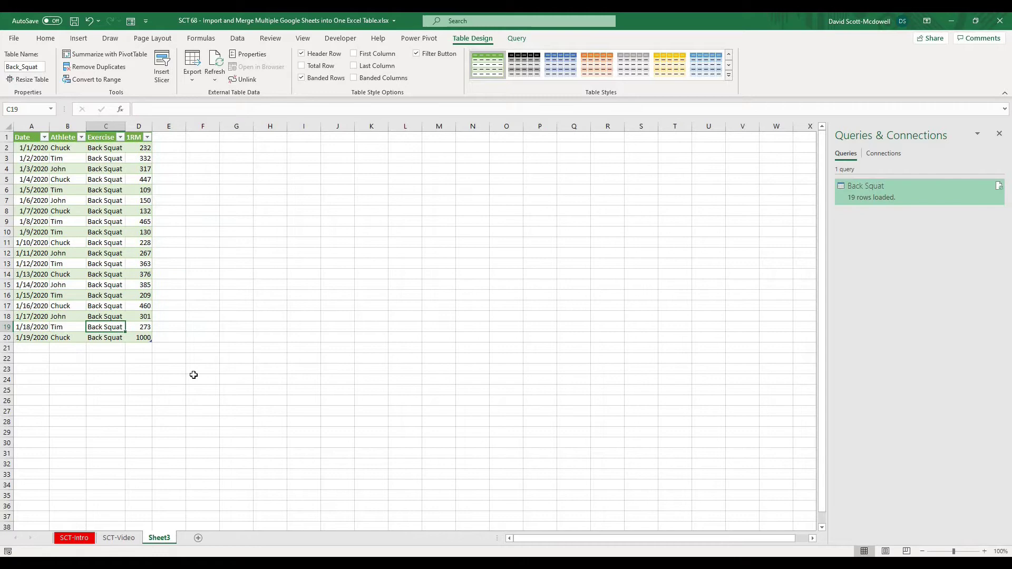
click(158, 368)
Check the new 1/19/2020 Back Squat row showing 1RM 1000.
click(45, 337)
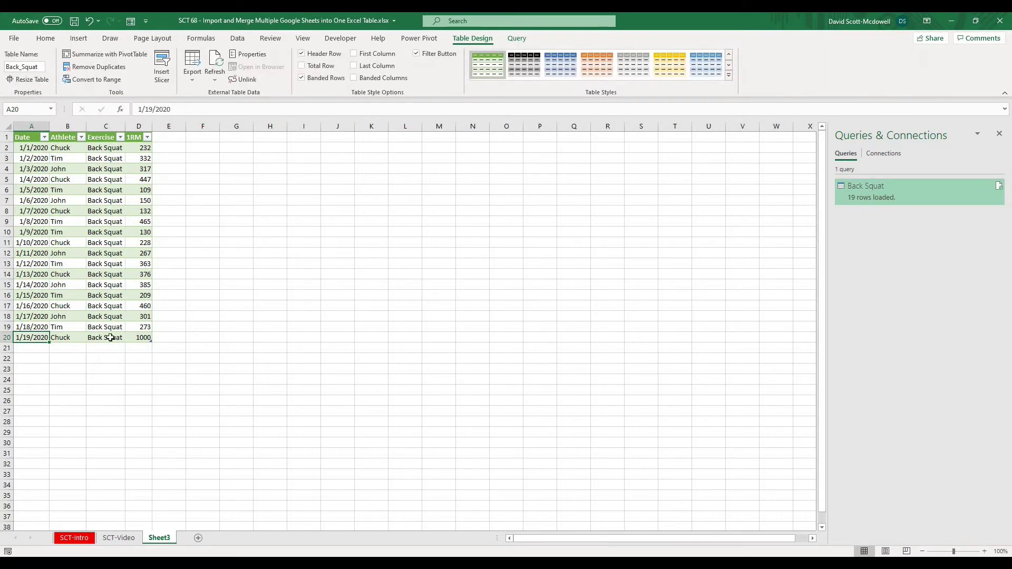
click(108, 337)
click(140, 336)
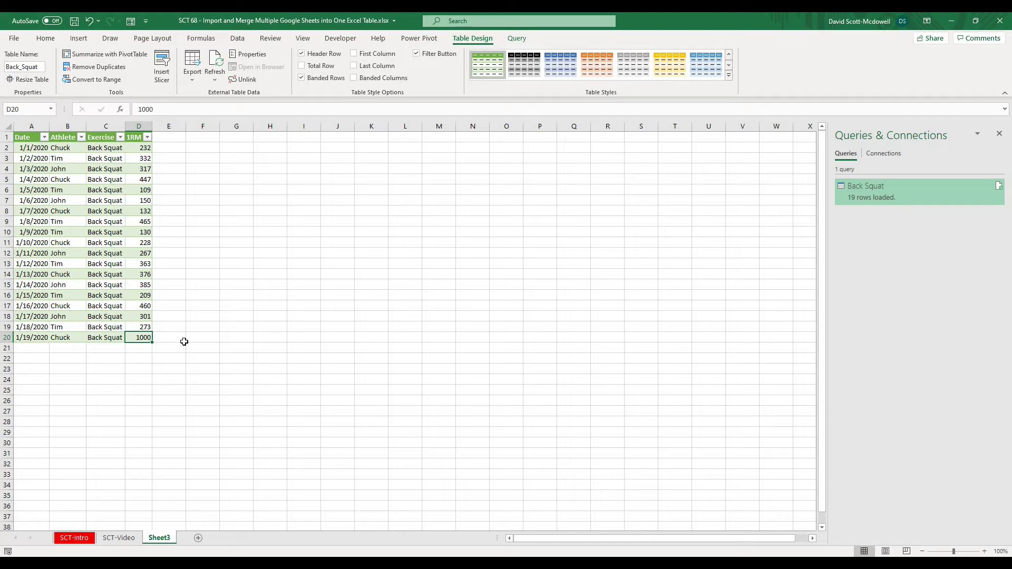
click(184, 344)
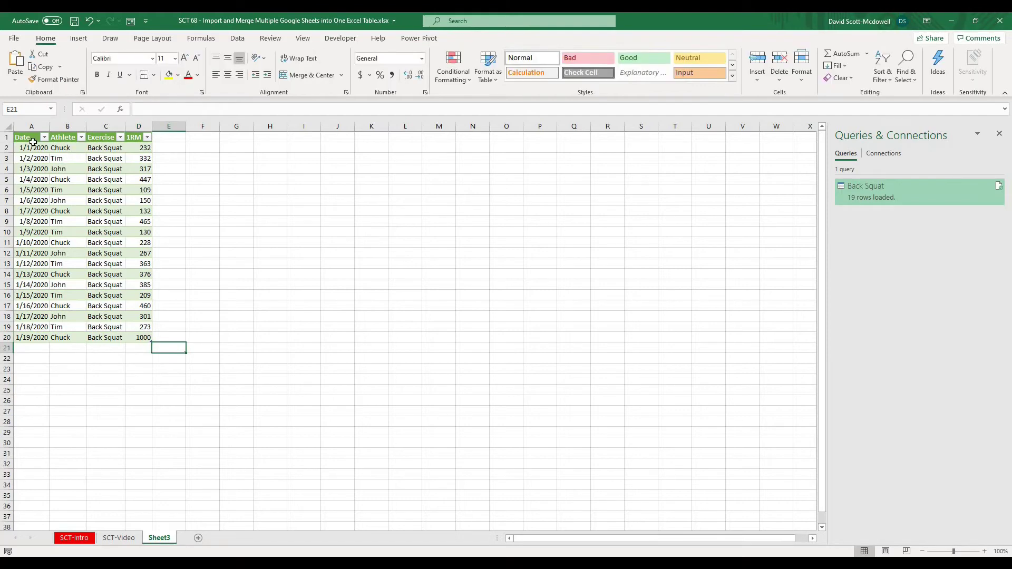
click(205, 251)
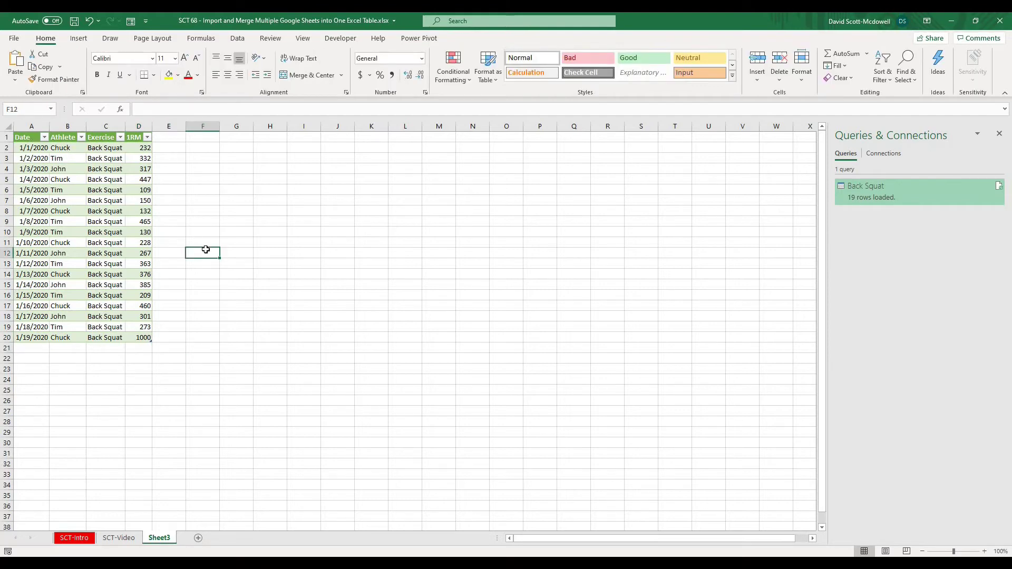
click(221, 432)
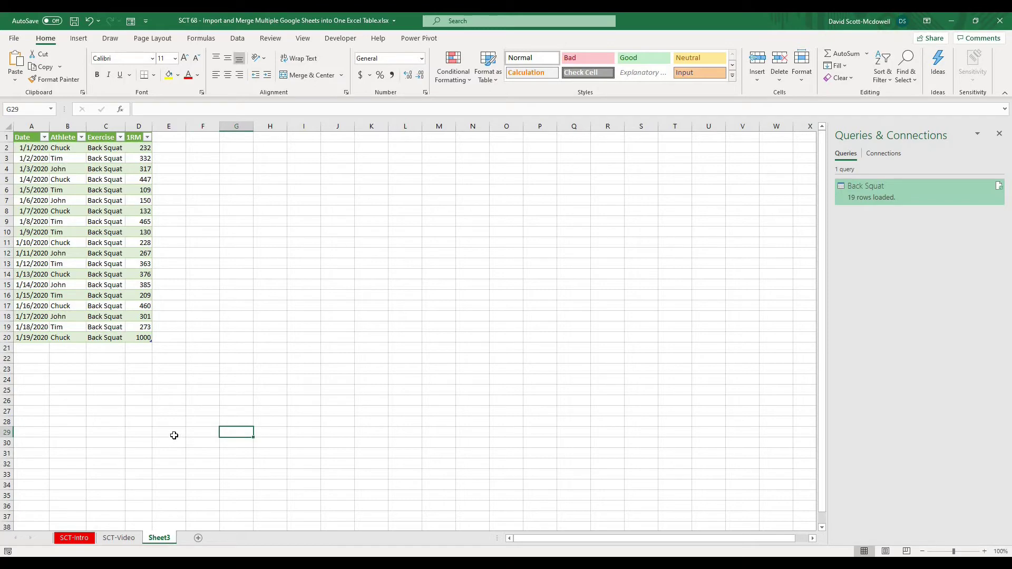
Delete the Back Squat query from the Queries & Connections pane.
click(308, 392)
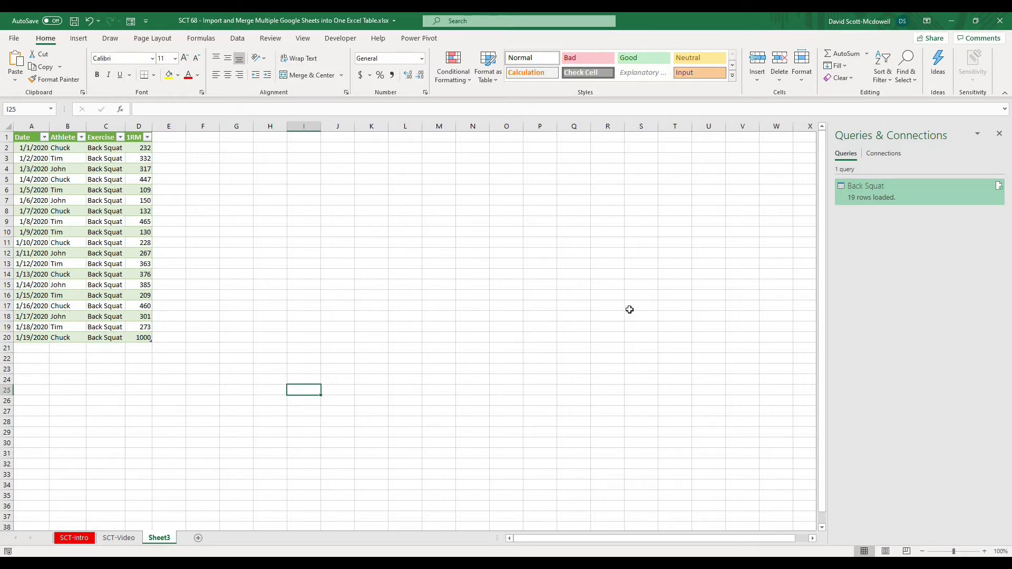
right_click(861, 194)
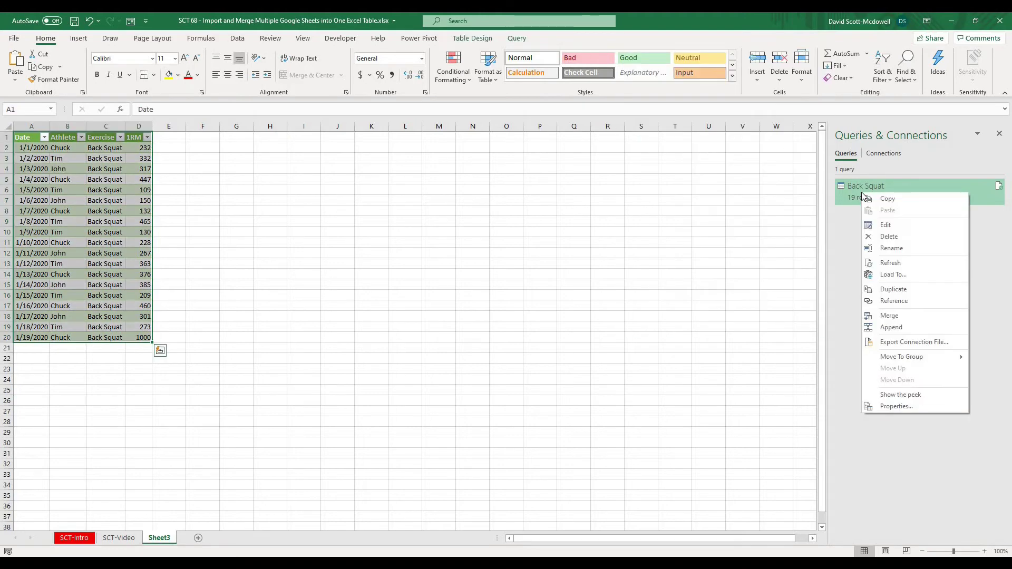
click(887, 237)
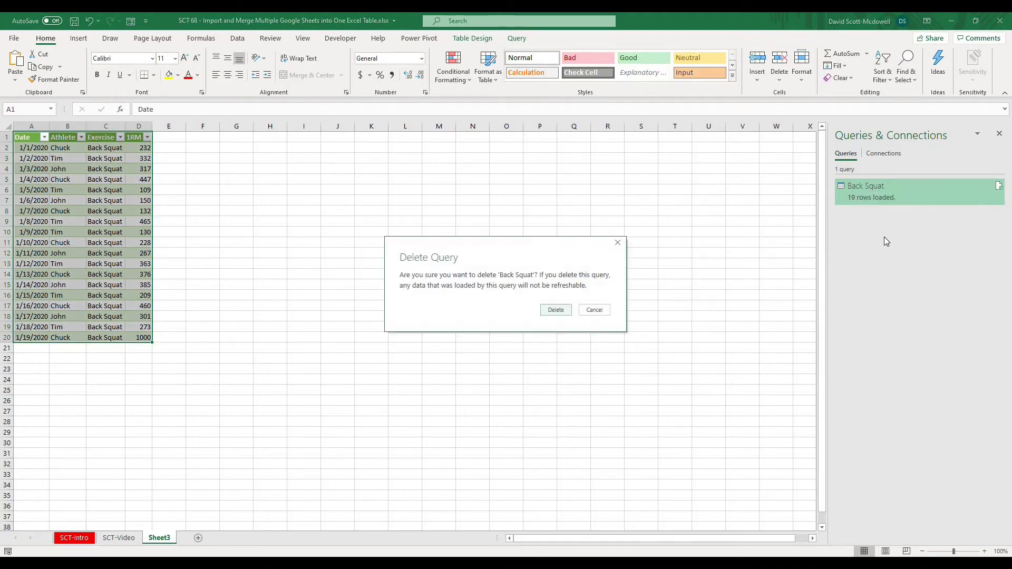
click(556, 311)
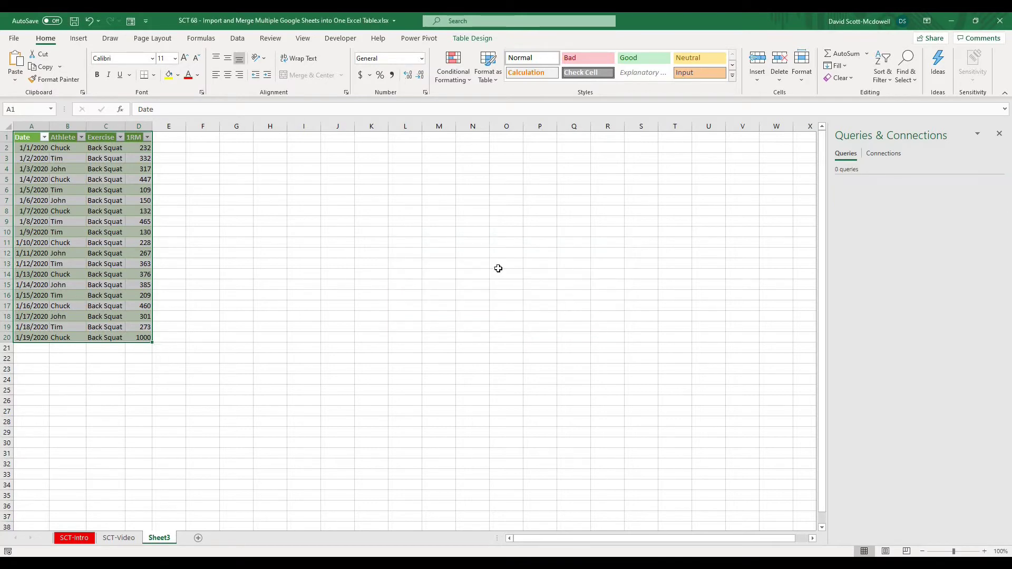
click(498, 269)
Delete Sheet3, leaving only the empty SCT-Video sheet.
right_click(171, 536)
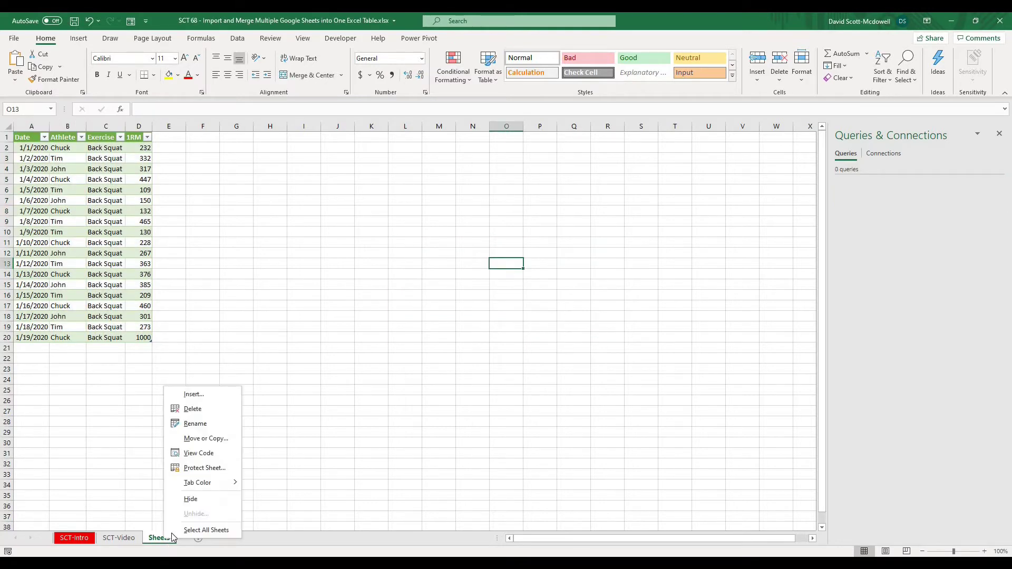
click(215, 409)
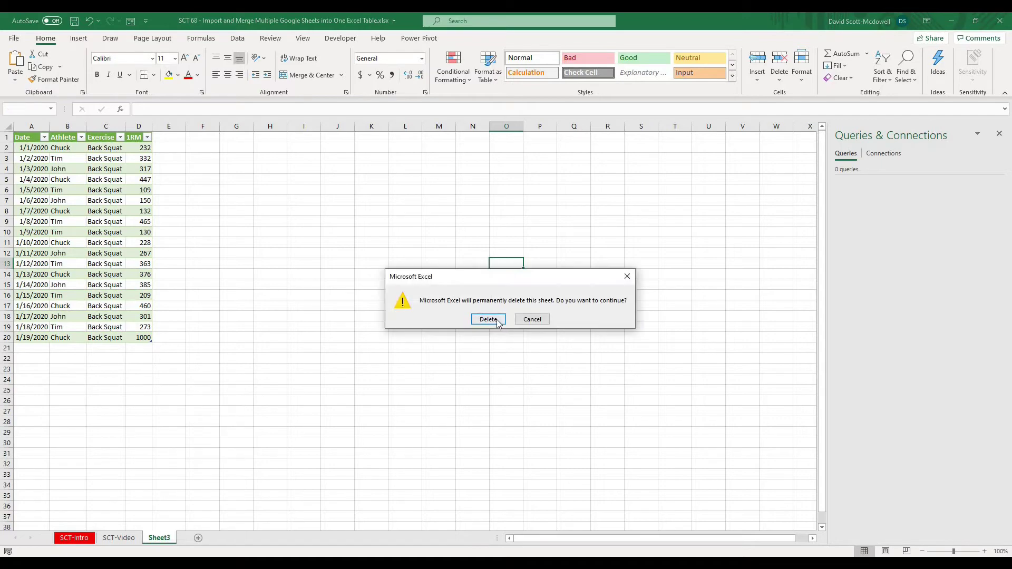
click(488, 319)
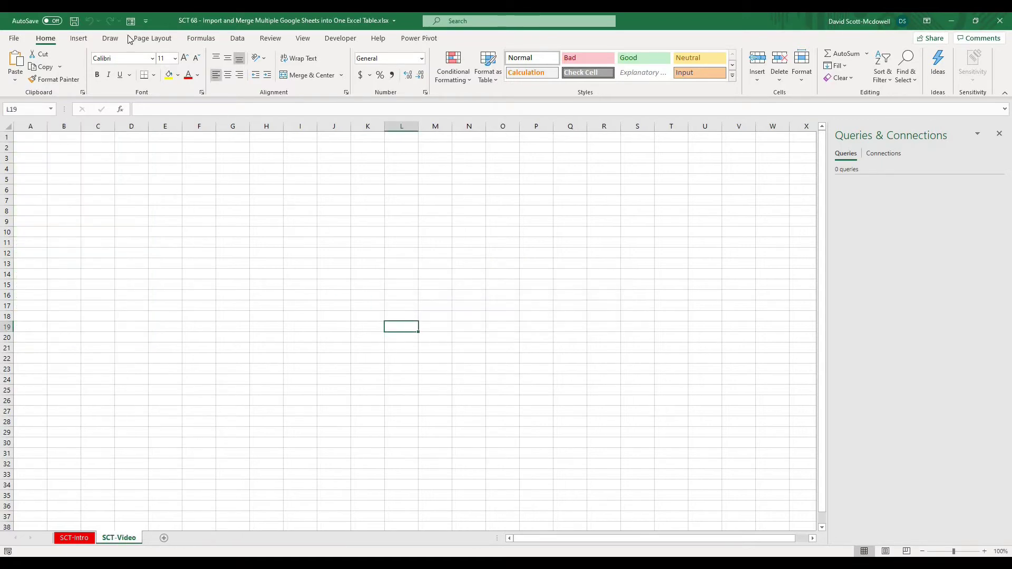
Connect to the published Google Sheet again via From Web with the pasted URL.
click(237, 39)
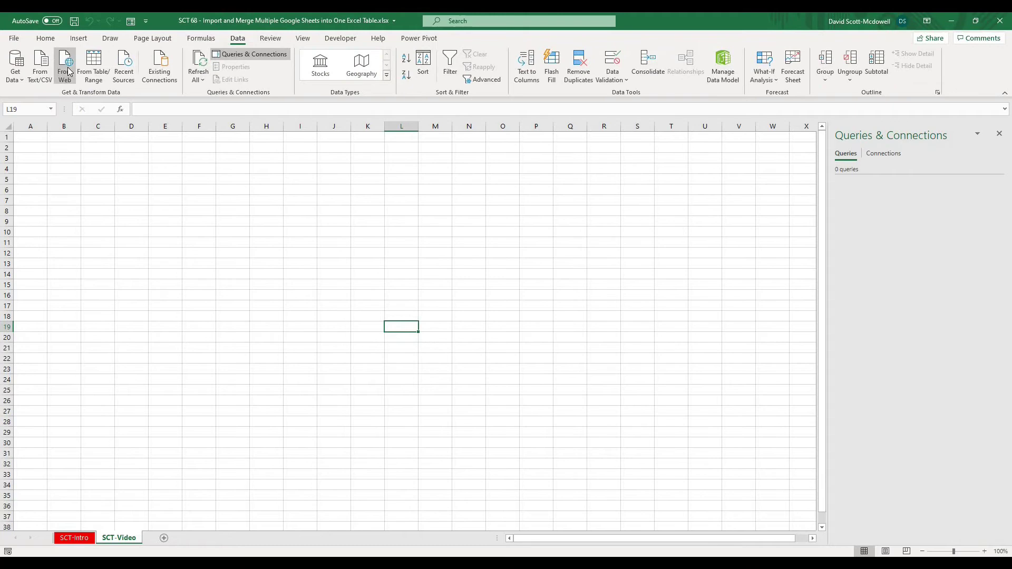
click(68, 71)
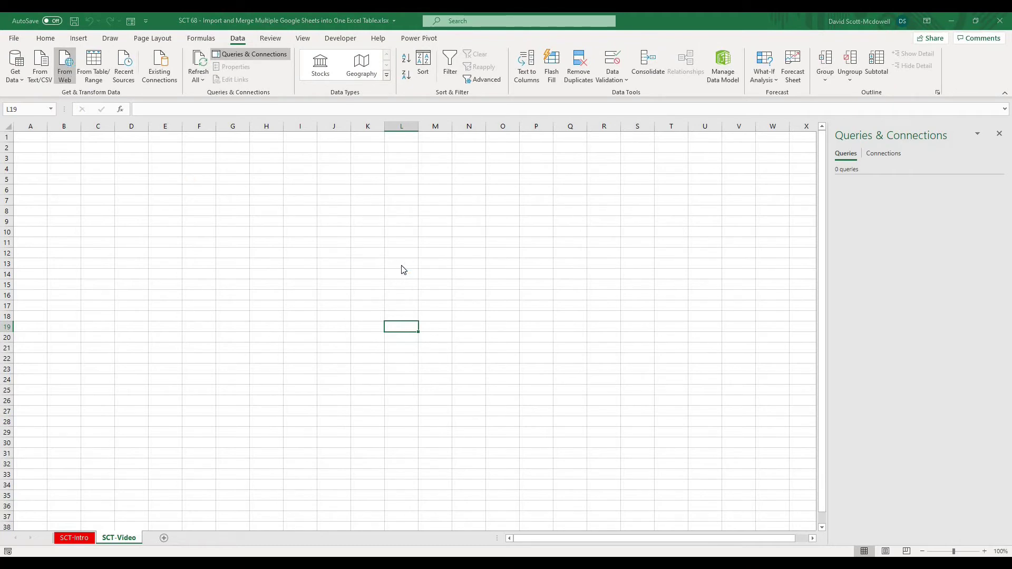
key(ctrl+v)
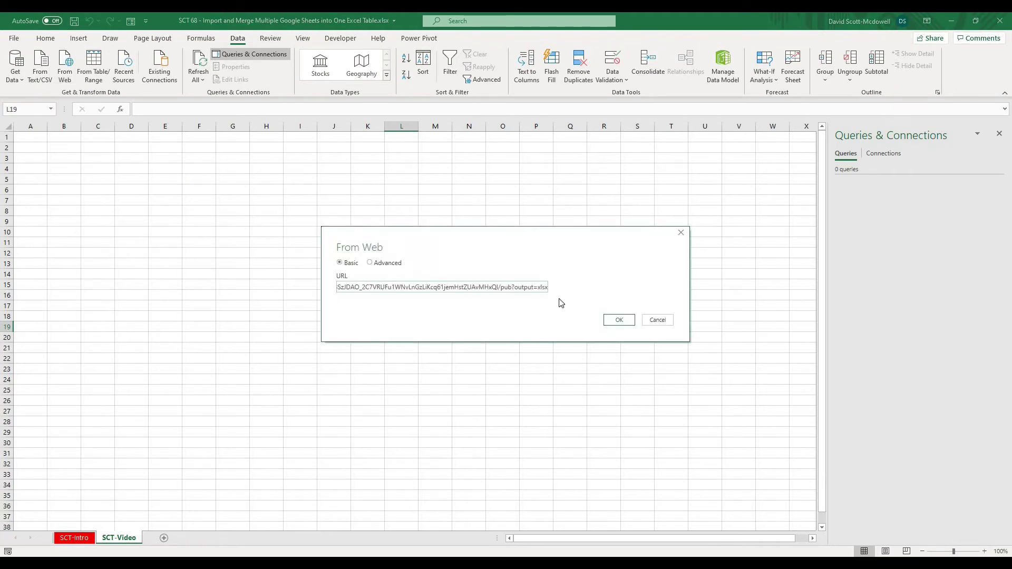
click(619, 320)
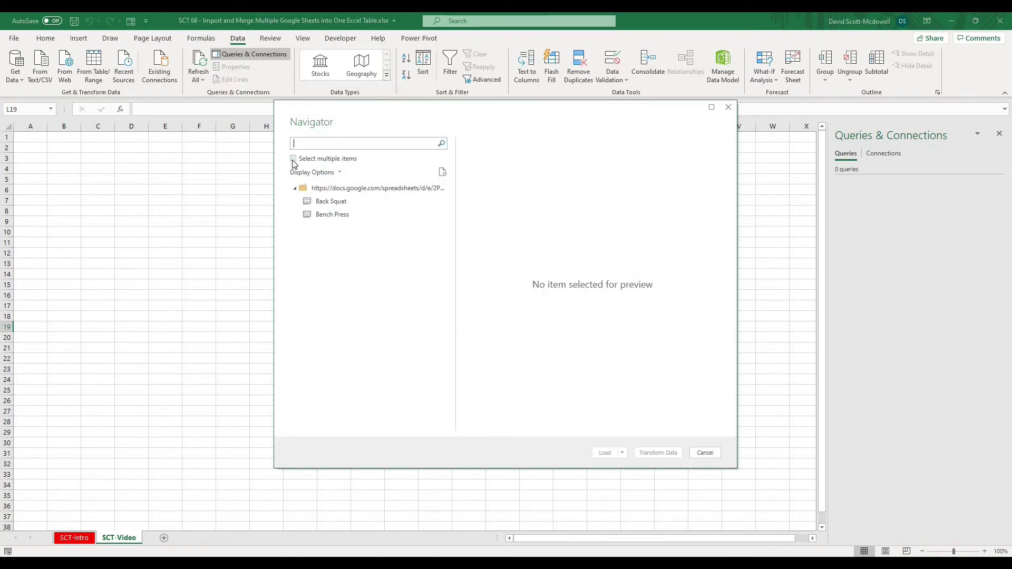
Load Back Squat and Bench Press as connection-only queries added to the Data Model.
click(294, 159)
click(305, 201)
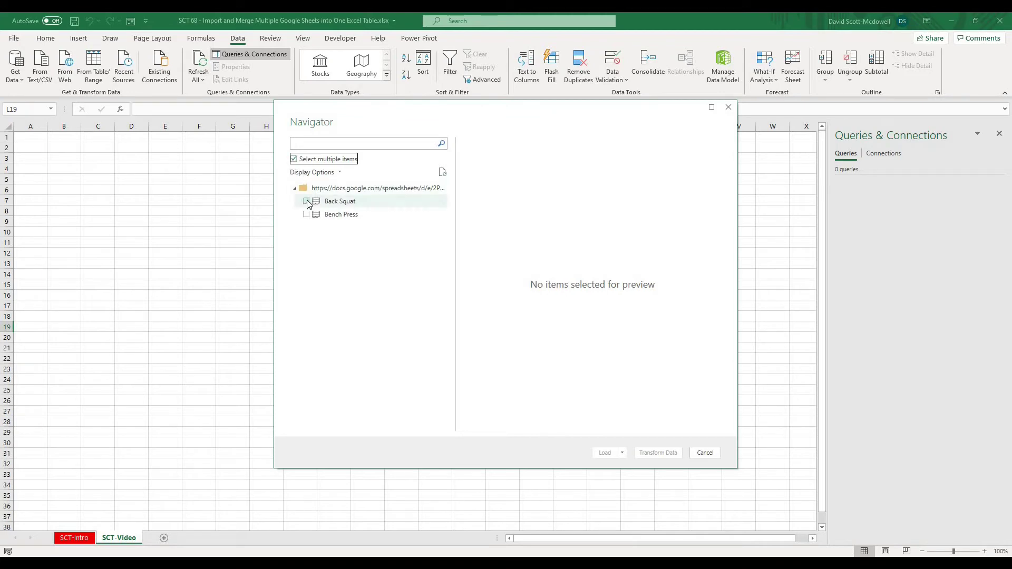
click(306, 214)
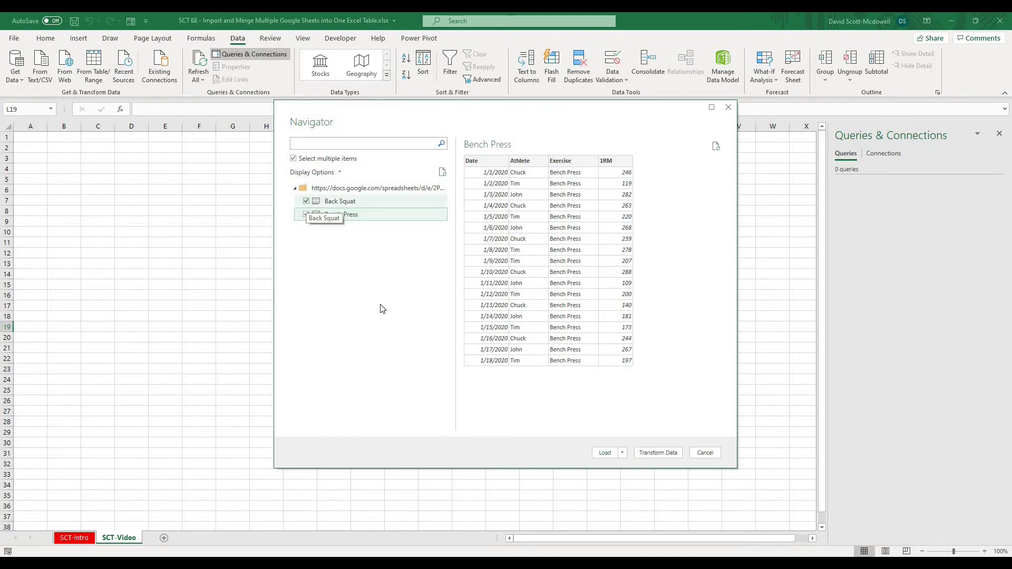
click(621, 454)
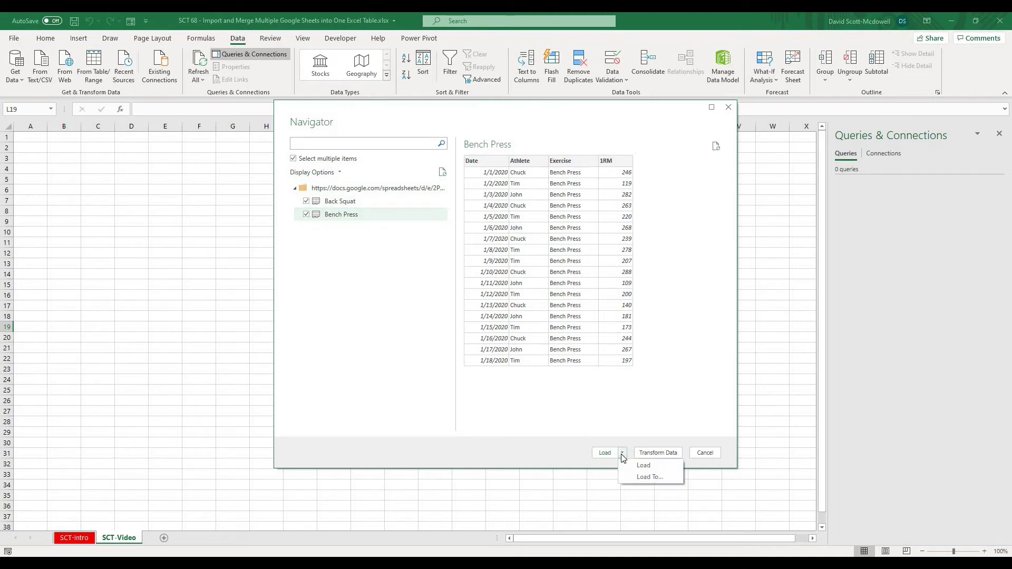
click(643, 477)
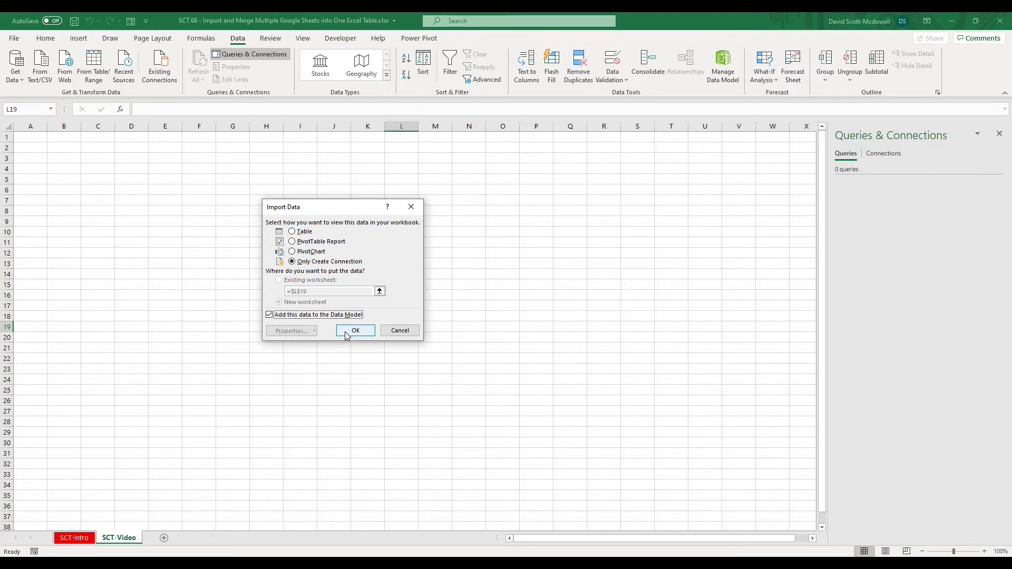
click(350, 332)
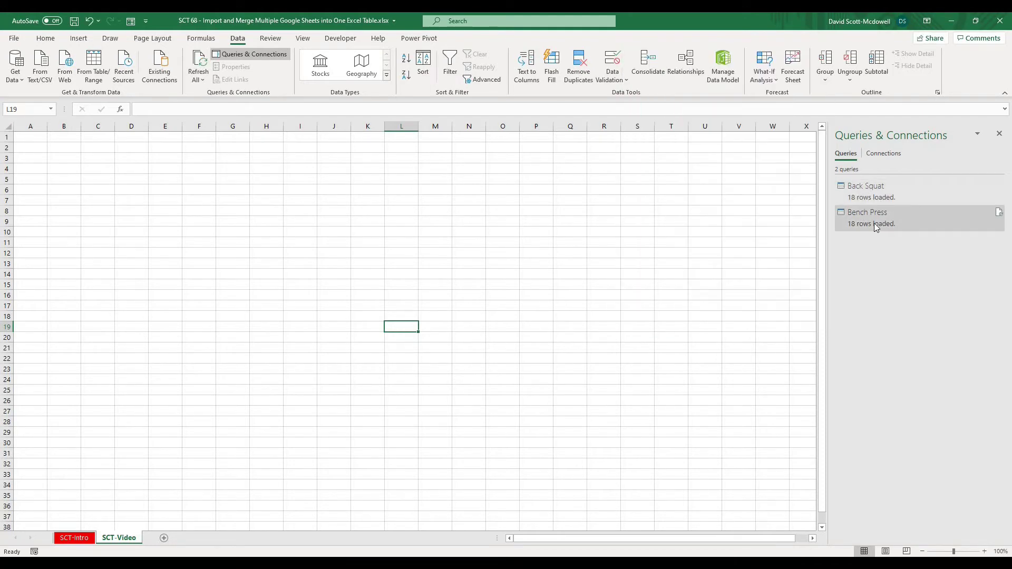
Append Bench Press to Back Squat as a two-table append, creating the Append1 query.
mouse_move(873, 223)
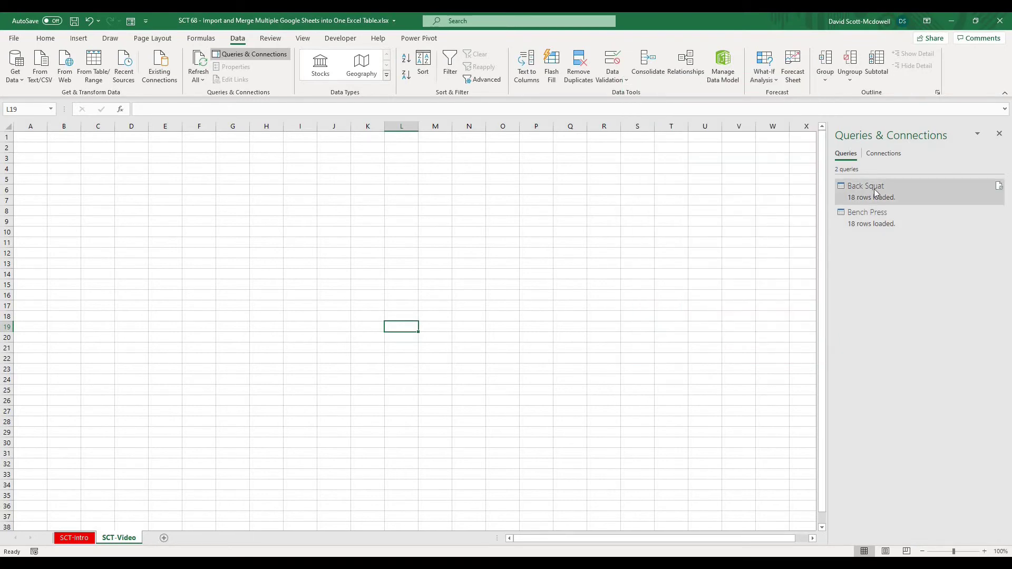
mouse_move(874, 193)
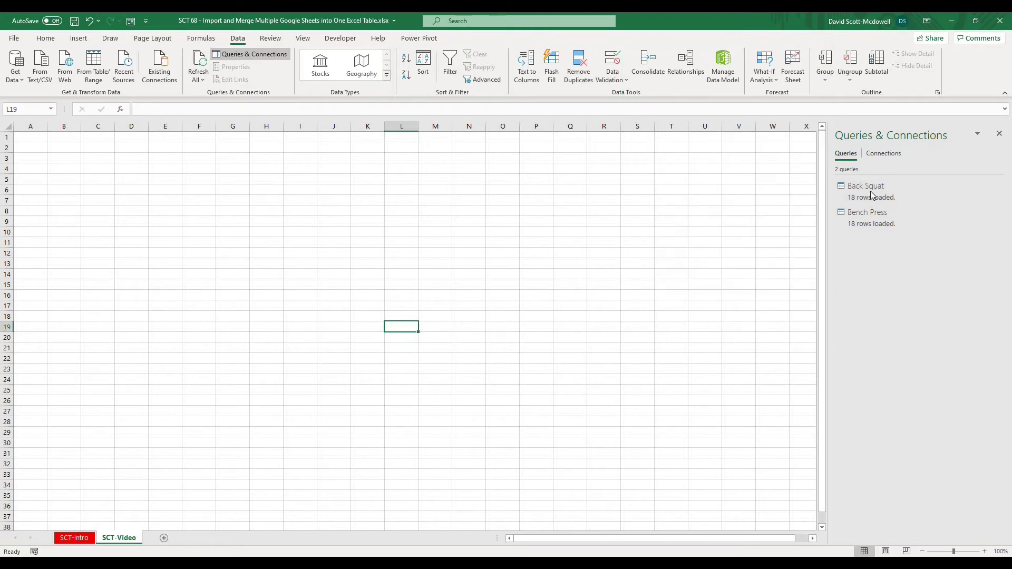
right_click(869, 191)
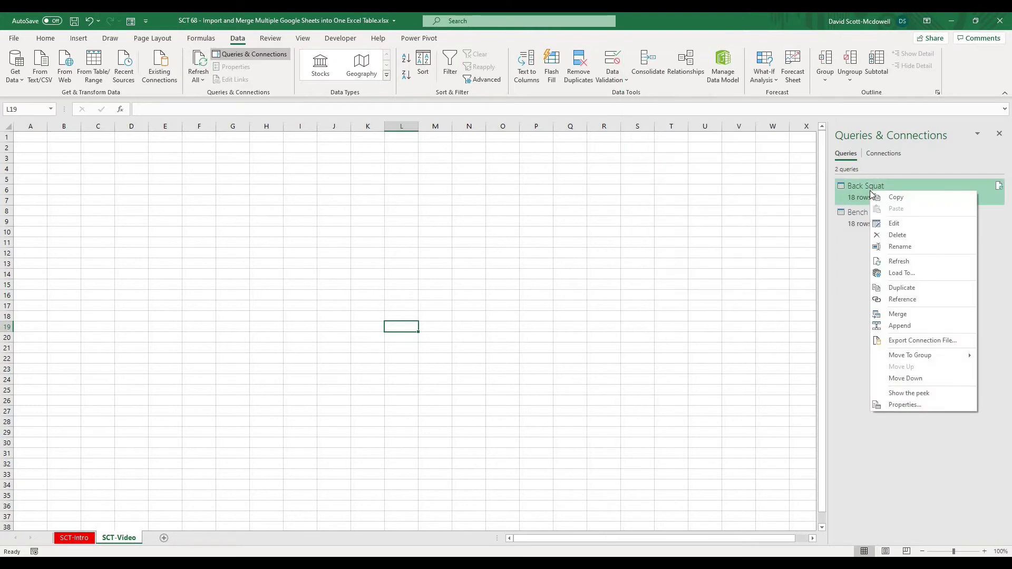
click(899, 327)
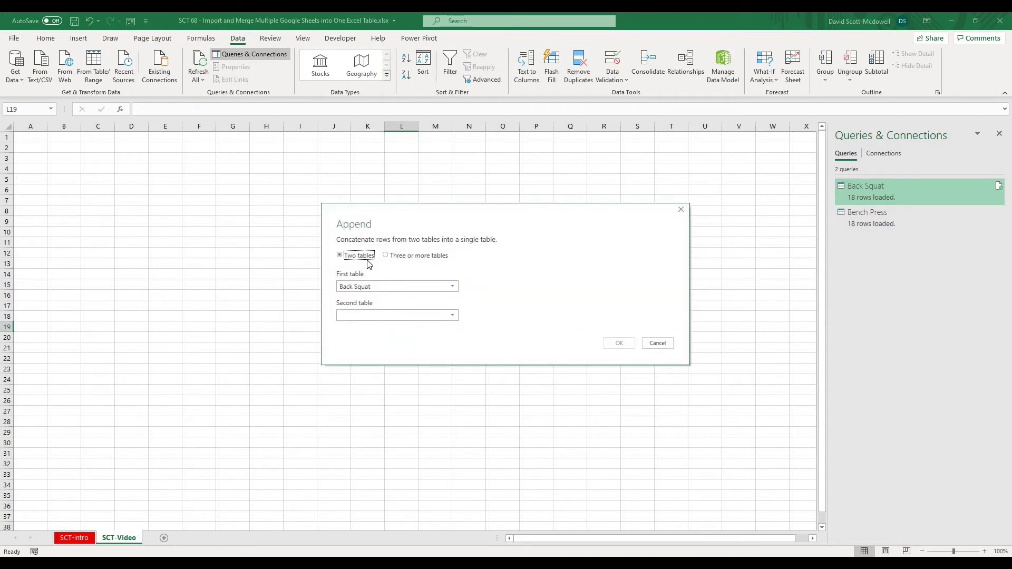
click(415, 259)
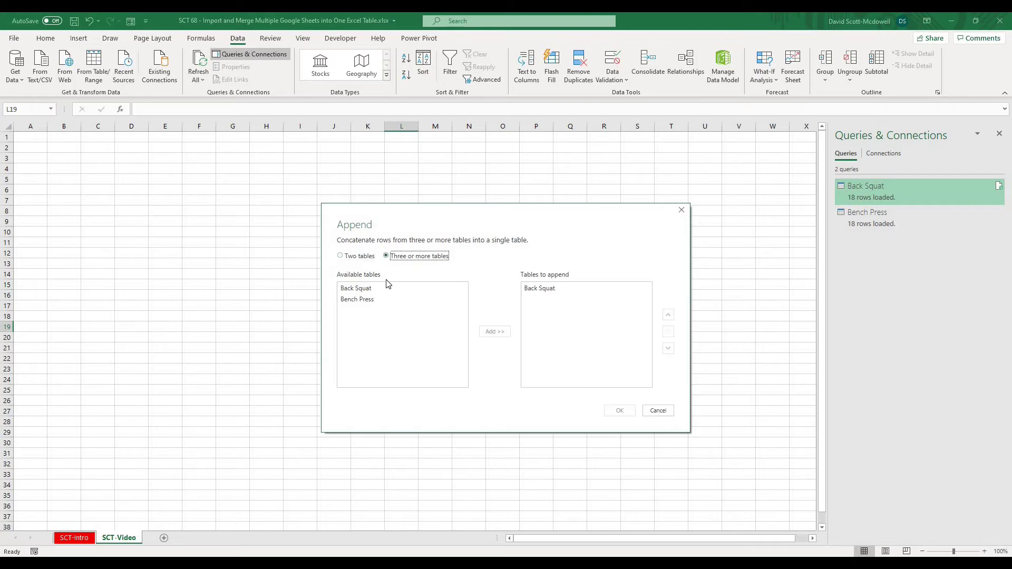
click(357, 258)
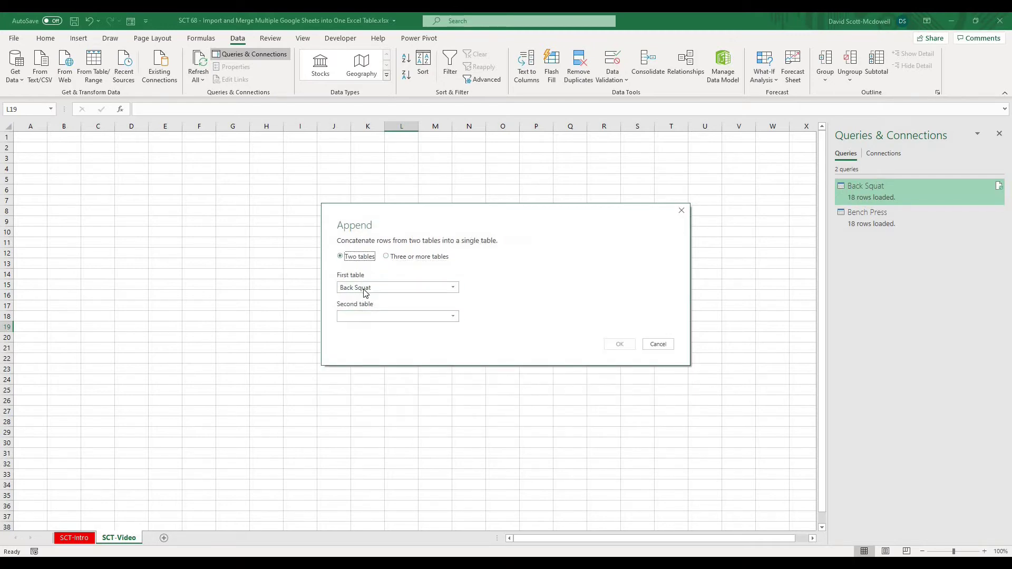
click(363, 317)
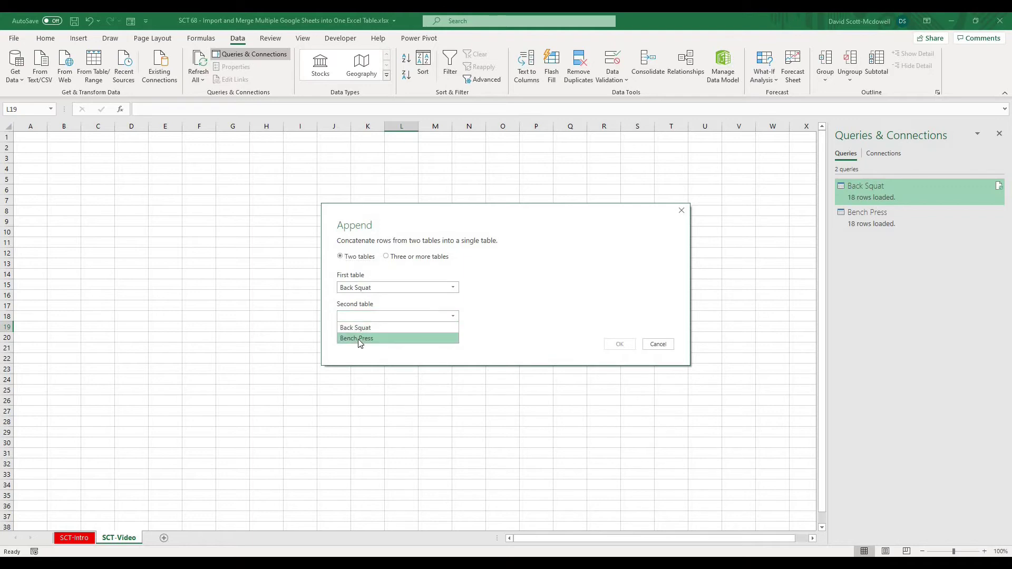
click(358, 340)
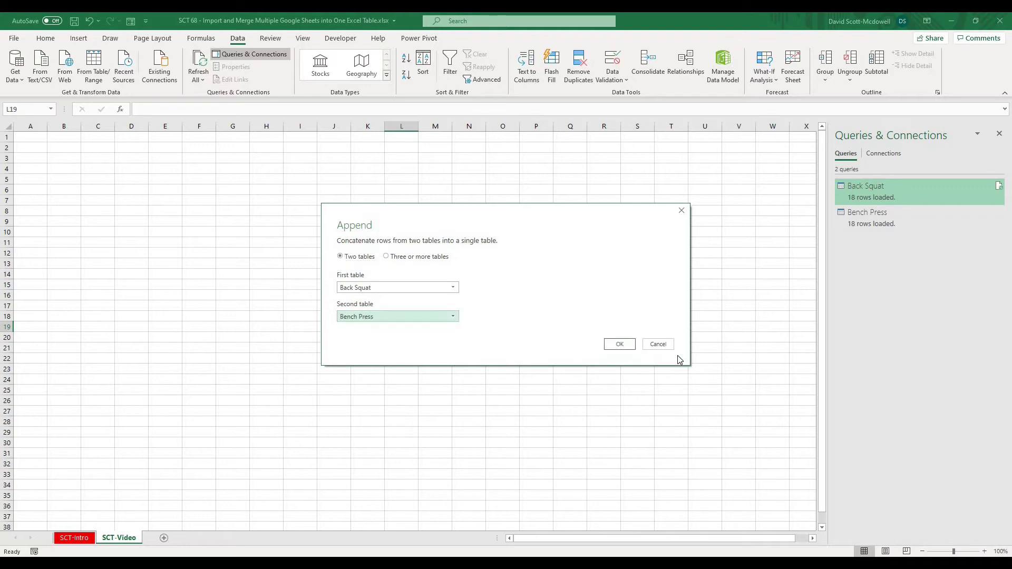
click(620, 344)
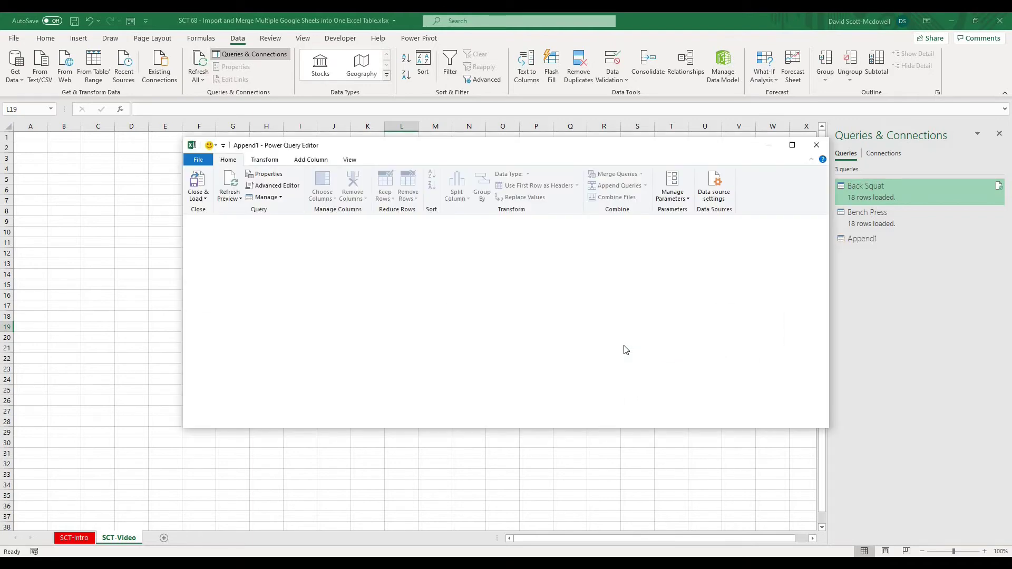
Review the 36 squat and bench rows in the maximized editor, then Close & Load Append1 to a new sheet.
click(792, 145)
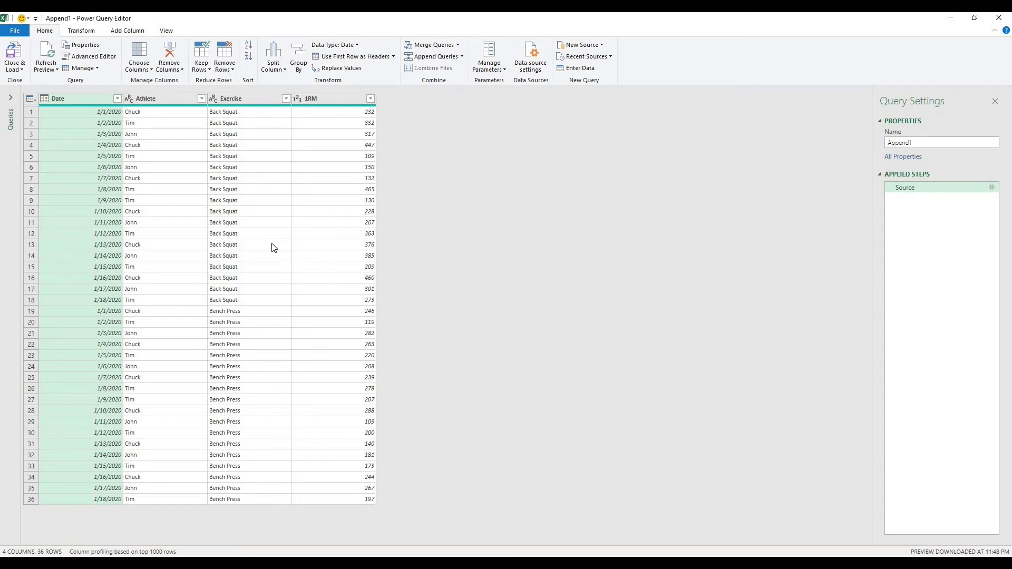
click(243, 312)
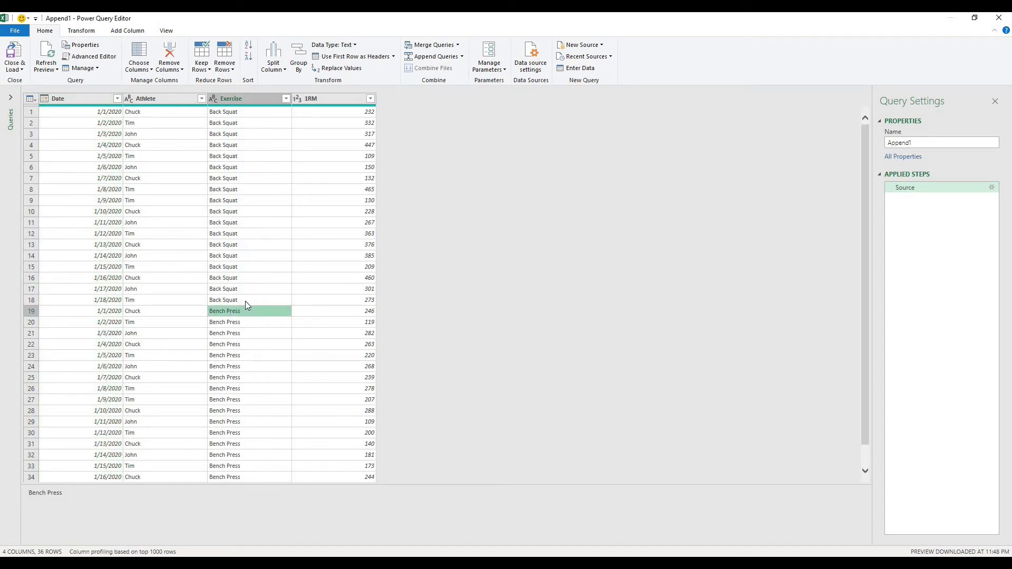
scroll(244, 348, down, 1)
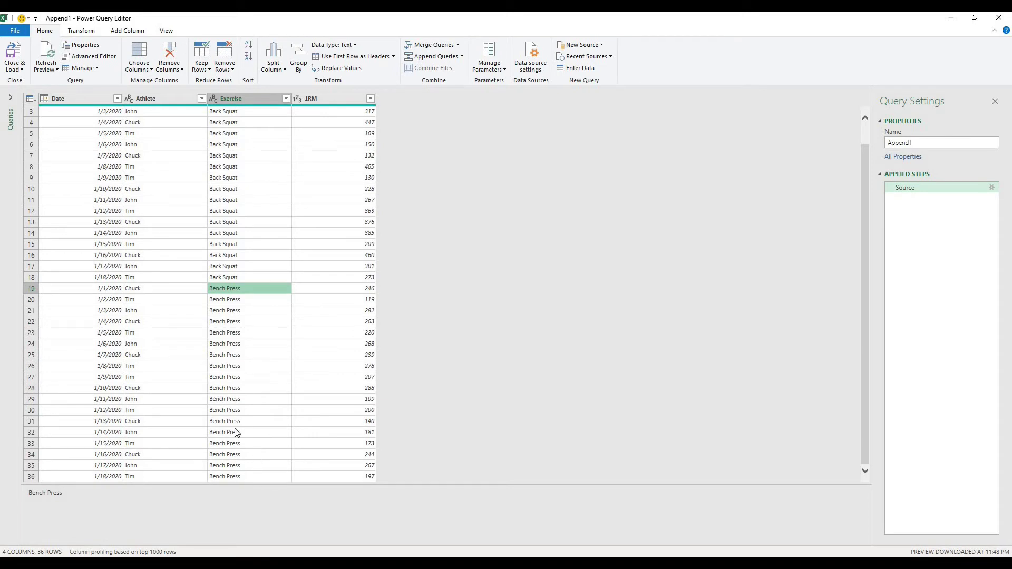
click(20, 70)
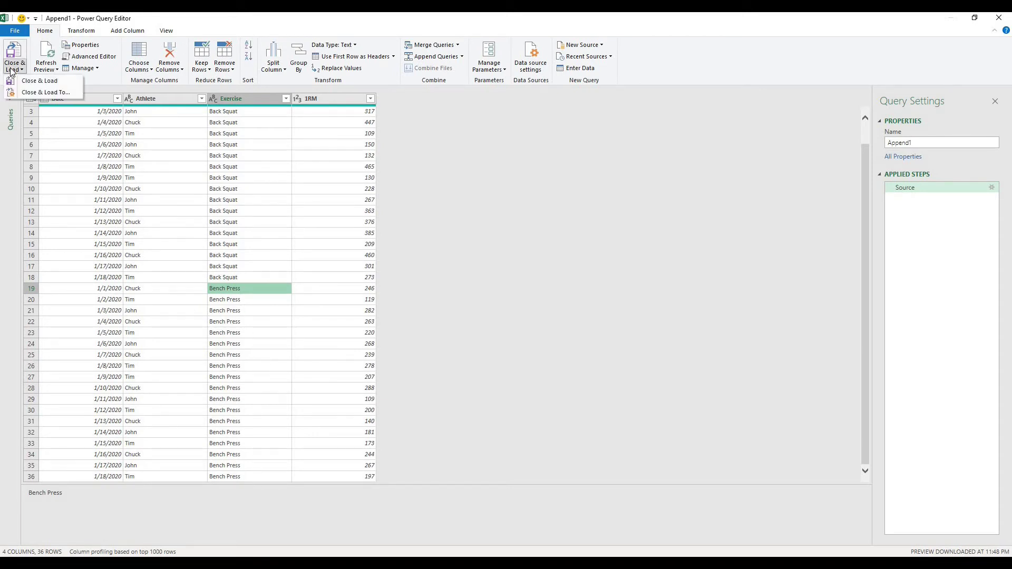
click(20, 57)
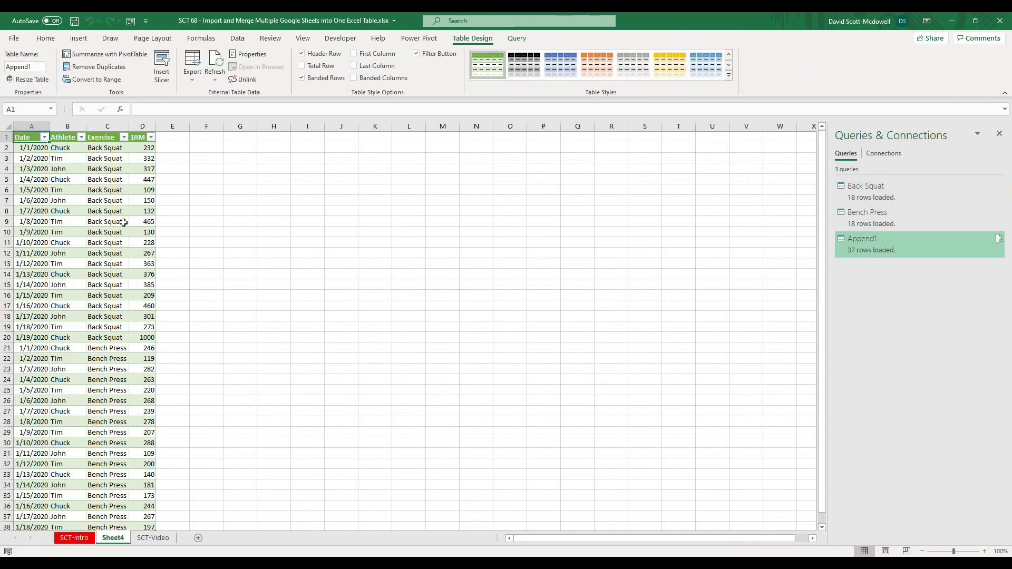
Autofit columns A through D on Sheet4 to fit dates, names and exercises, ending on A1.
scroll(98, 303, down, 6)
scroll(98, 314, up, 6)
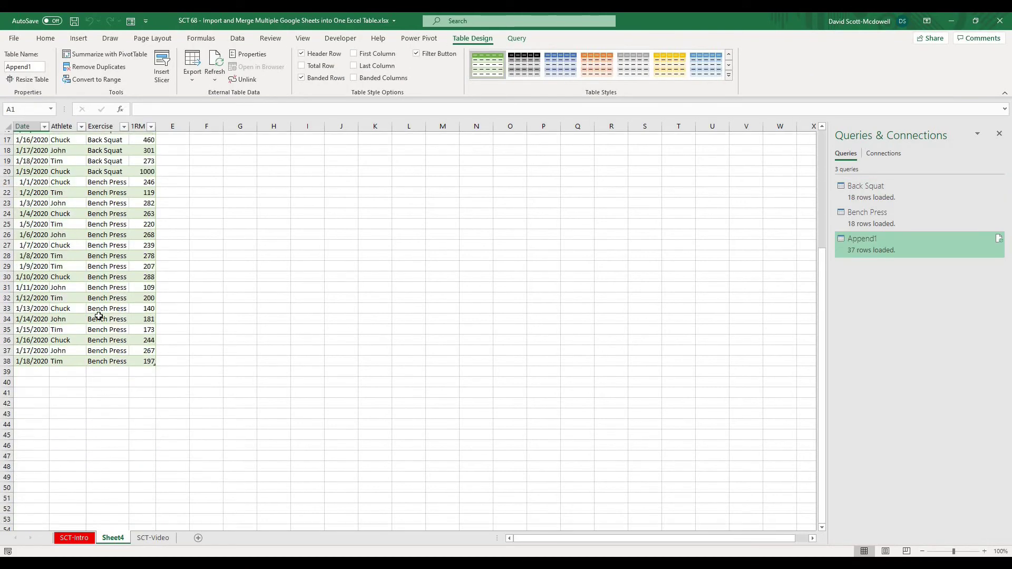
click(95, 295)
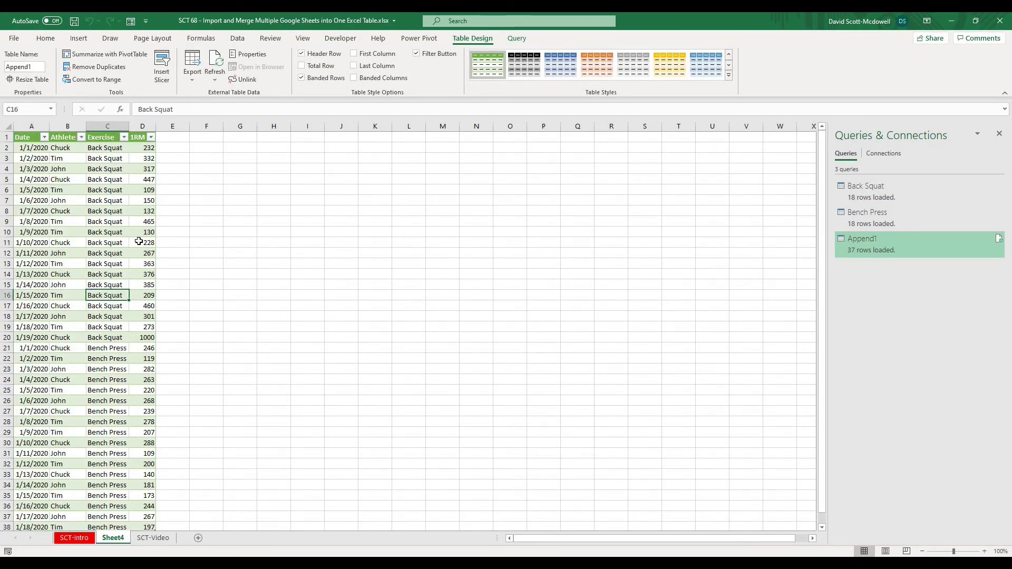
click(487, 296)
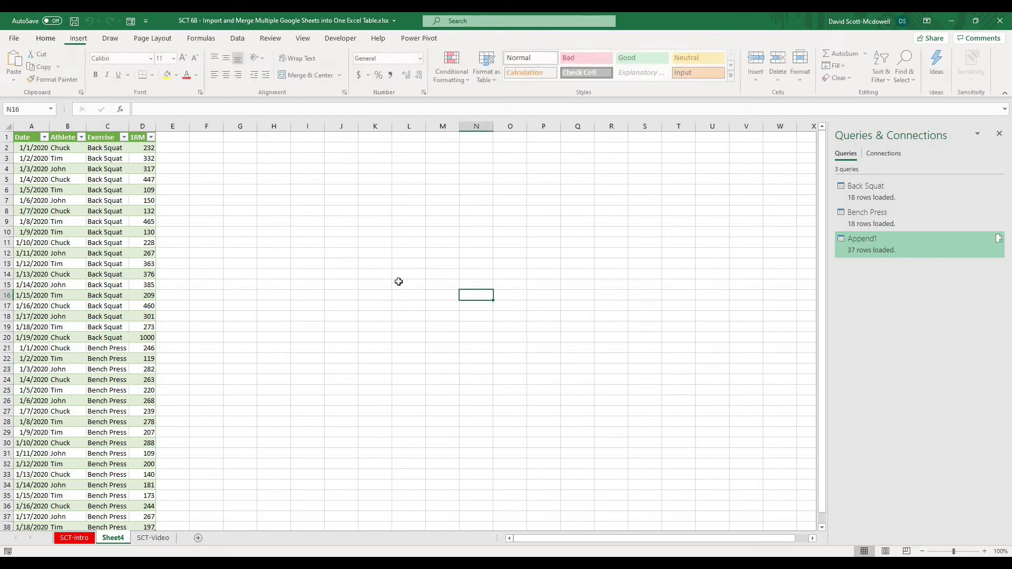
click(218, 249)
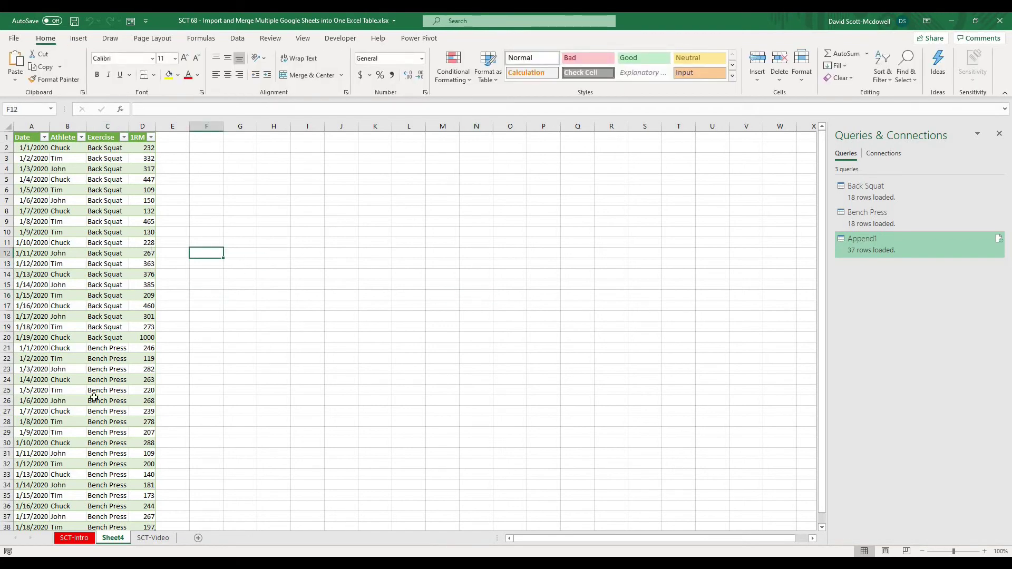
drag(30, 126, 183, 126)
click(248, 247)
drag(31, 126, 217, 131)
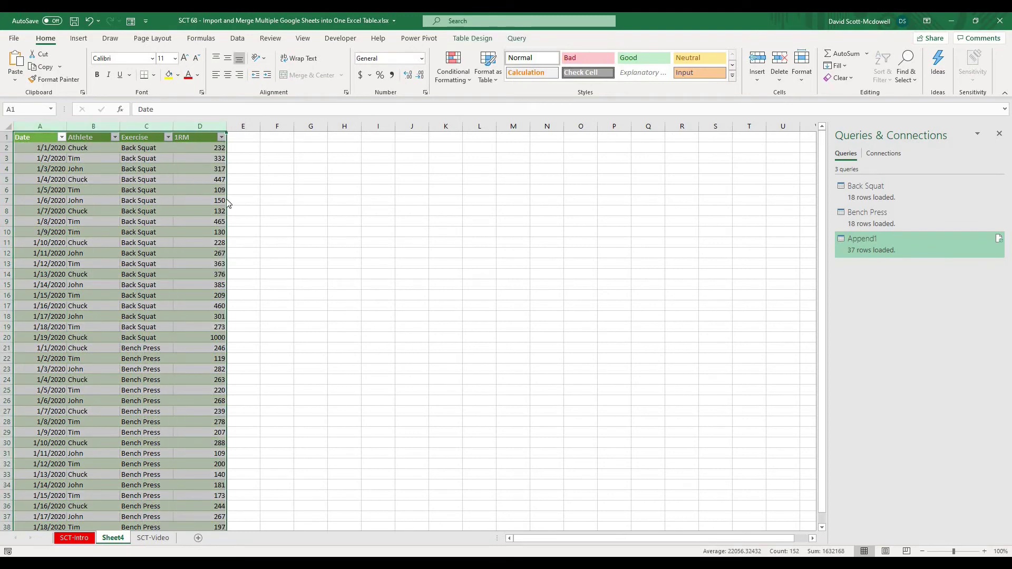
click(36, 170)
click(28, 139)
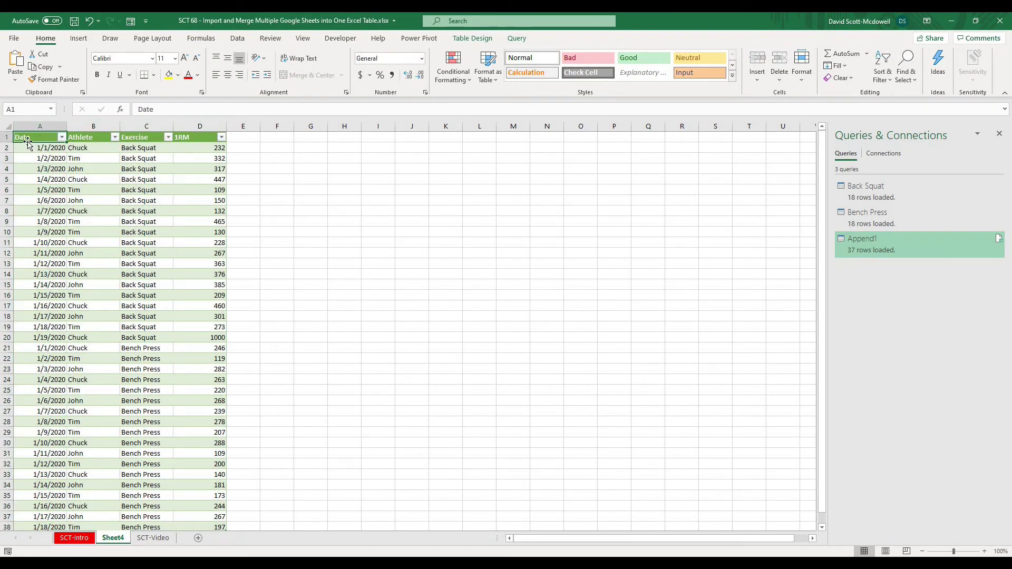
Rename the table from Append1 to TBL_Data in the Table Design name box.
click(473, 38)
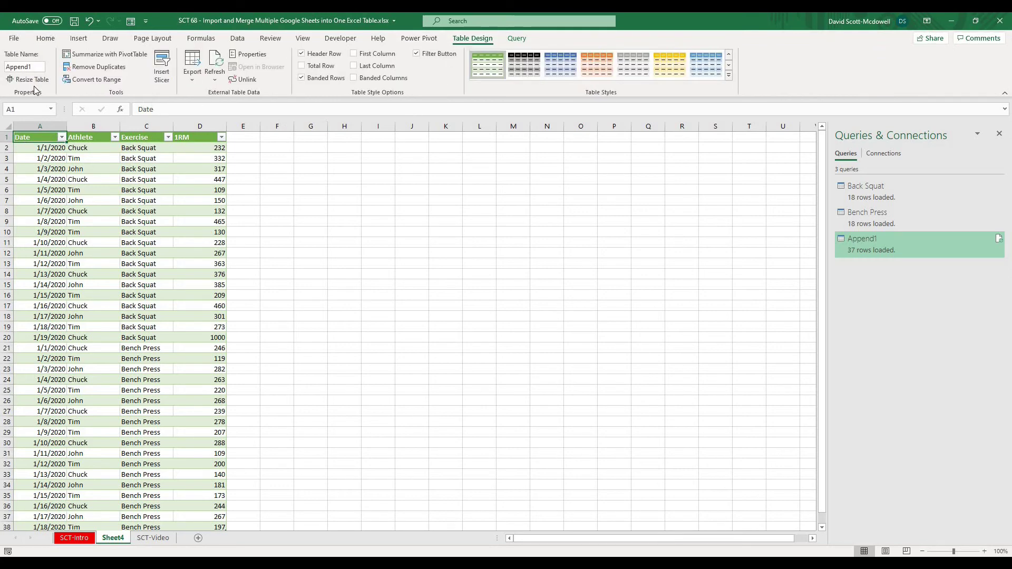
click(28, 67)
text(TBL_Data)
key(Return)
Turn off automatic column-width adjustment in the table's external data properties.
click(249, 57)
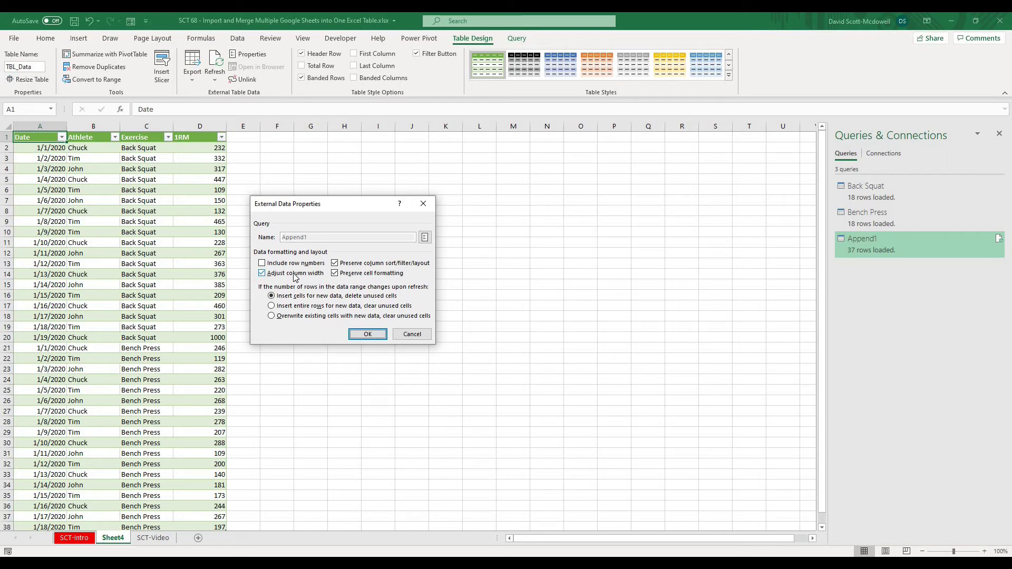
click(265, 274)
click(354, 332)
click(74, 179)
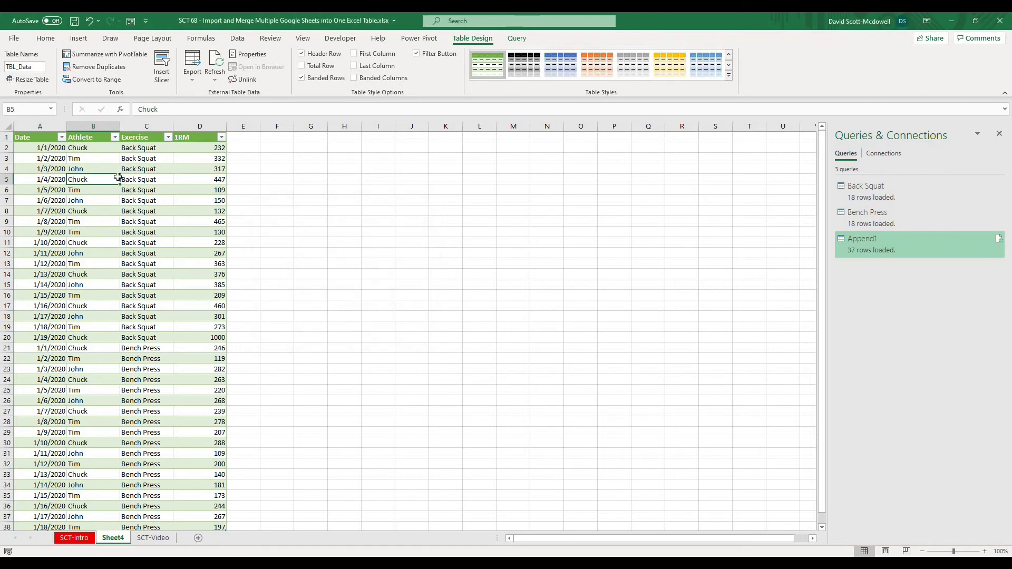
click(127, 149)
click(53, 138)
click(517, 38)
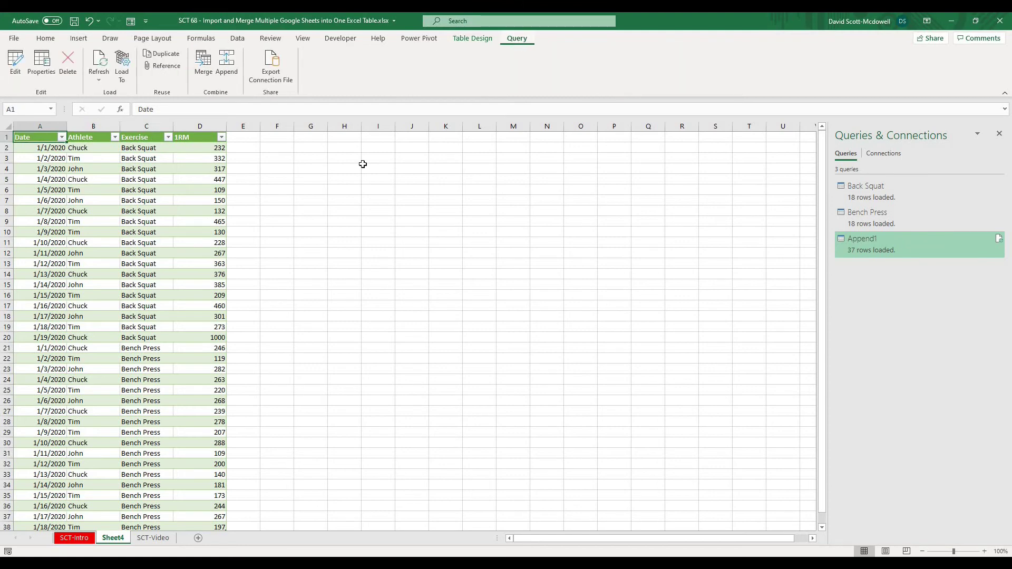
click(40, 126)
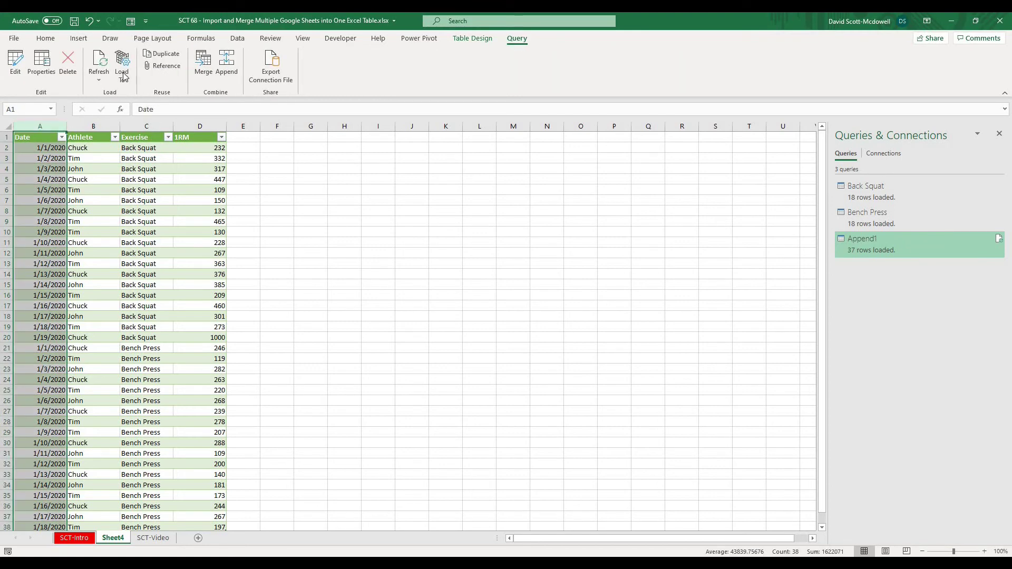
click(44, 66)
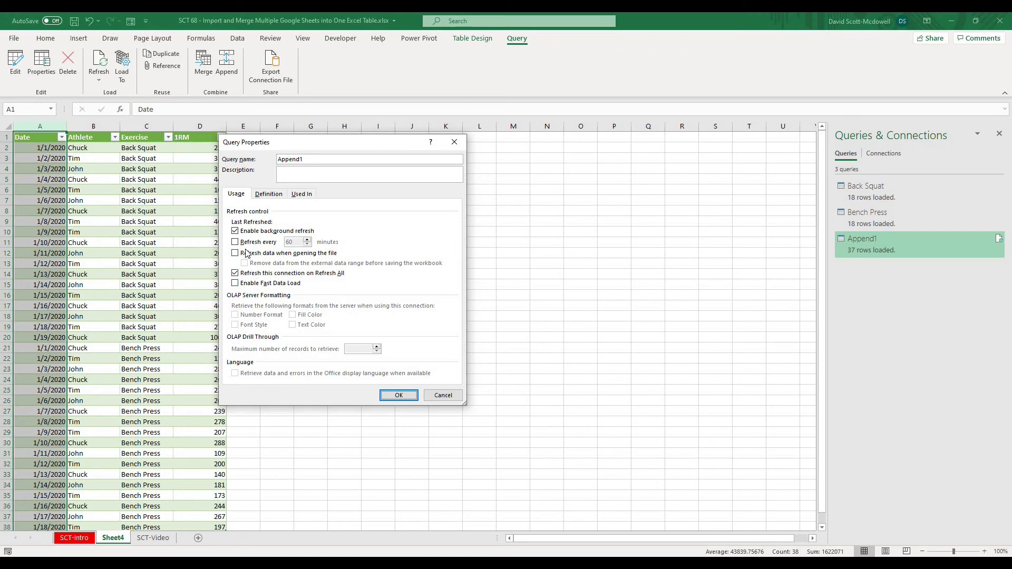
click(235, 242)
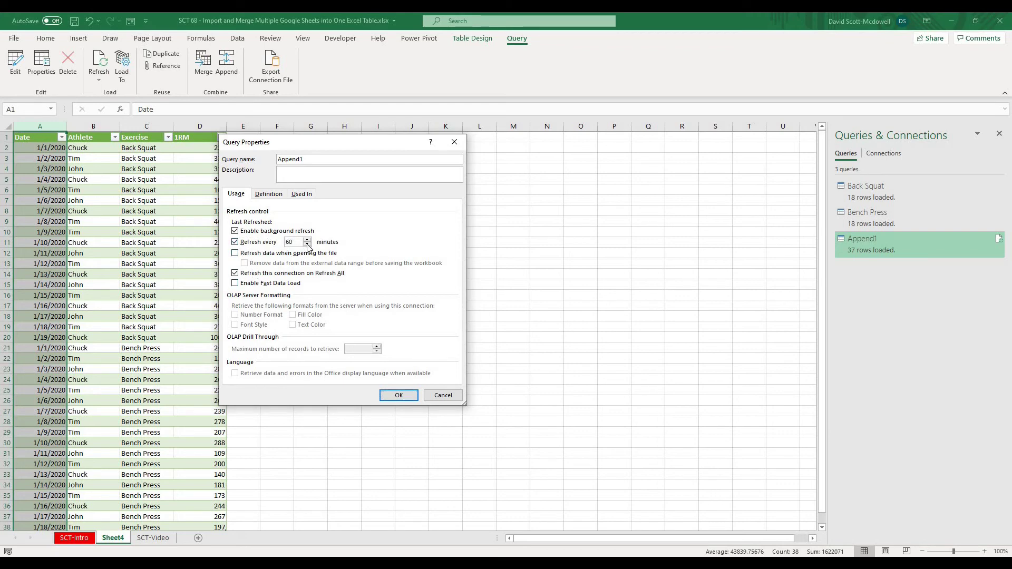
click(308, 245)
click(307, 240)
click(308, 245)
click(242, 244)
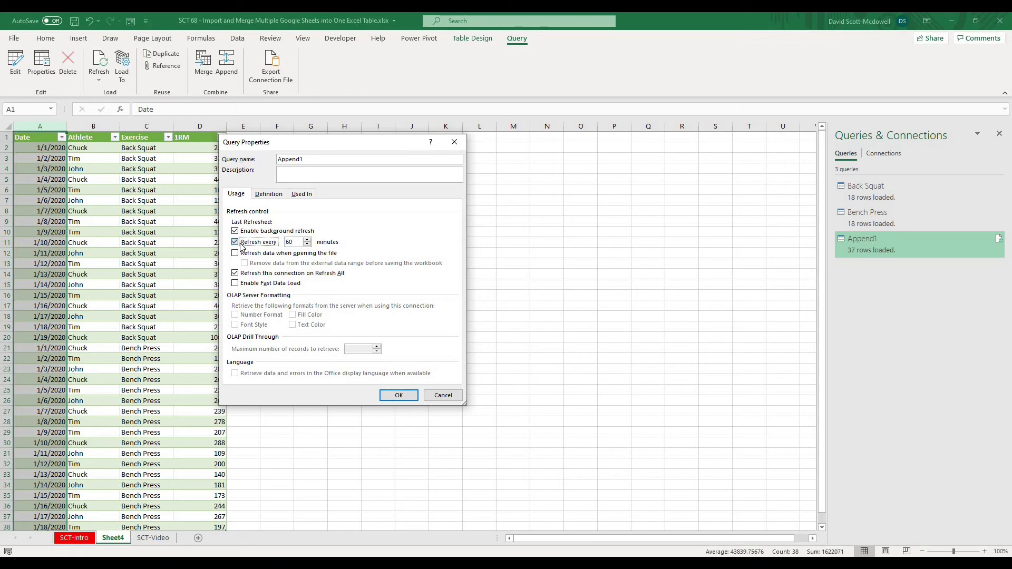
click(398, 395)
click(478, 428)
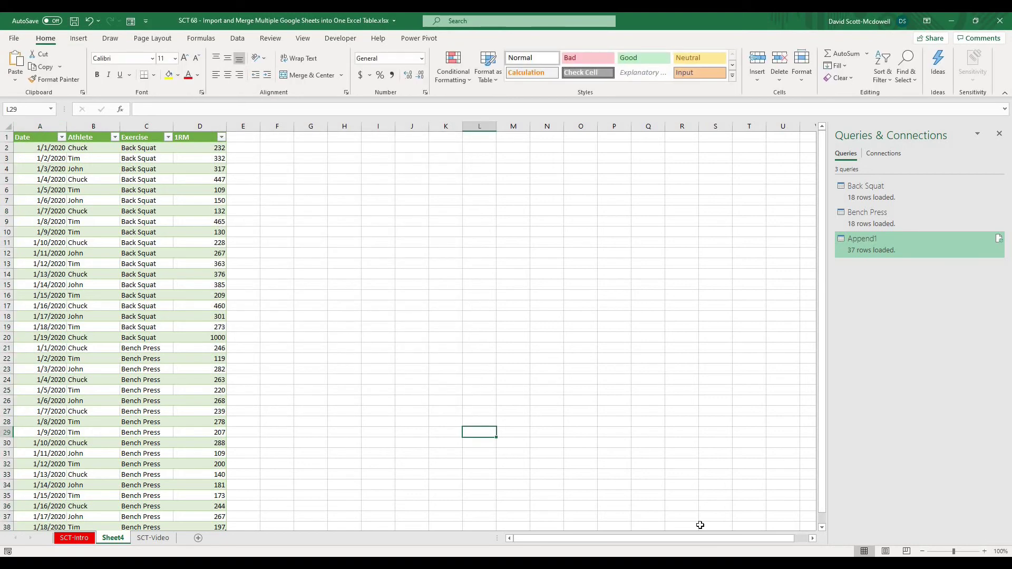
Add Back Squat row 21 in Google Sheets: 01/20/2020, an athlete's name, Back Squat, 5000.
key(alt+Tab)
click(340, 380)
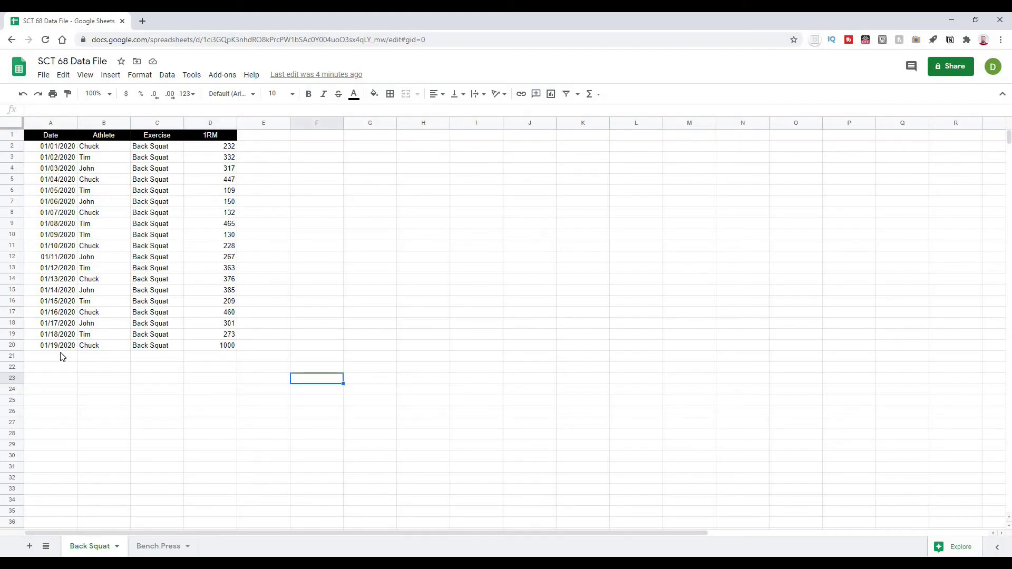
click(63, 356)
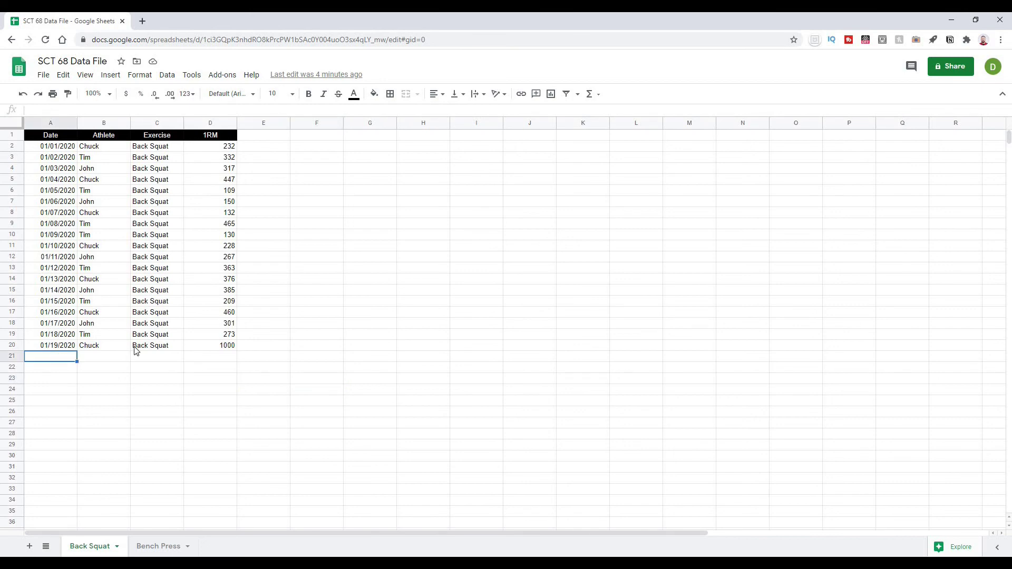
text(01/20)
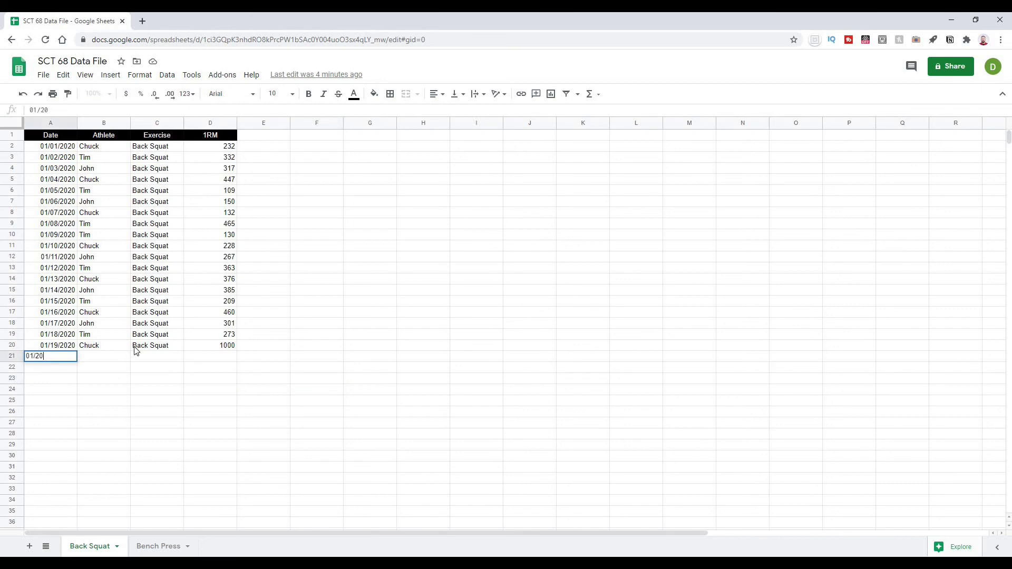
text(/2020)
key(Tab)
text(Tim)
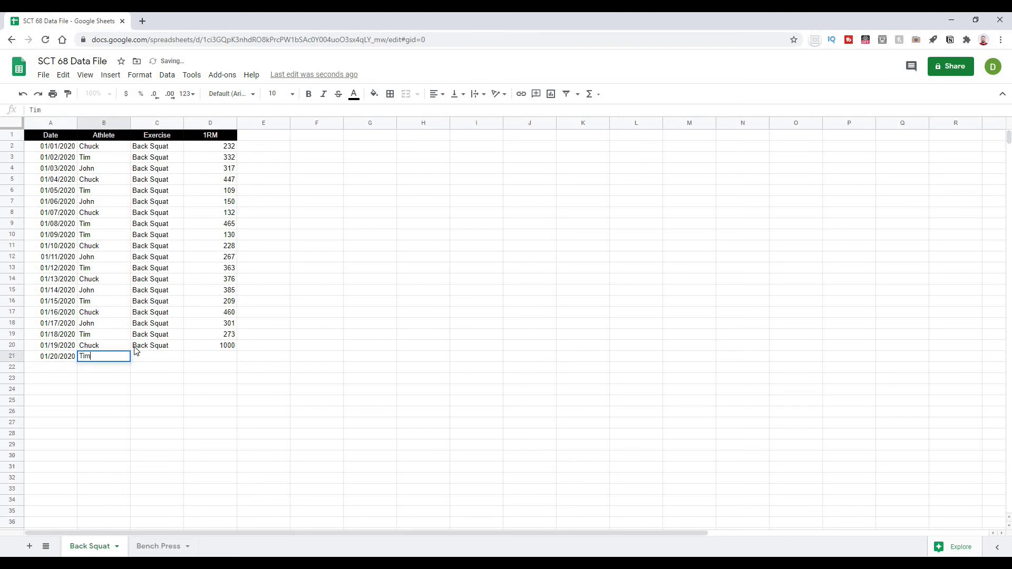
key(Tab)
text(Back Squat)
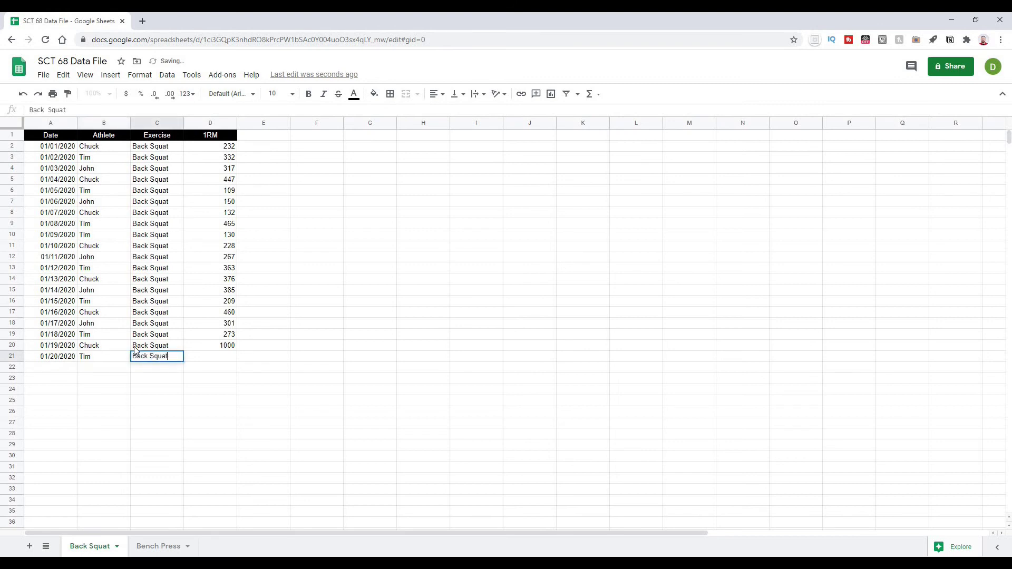
key(Tab)
text(5000)
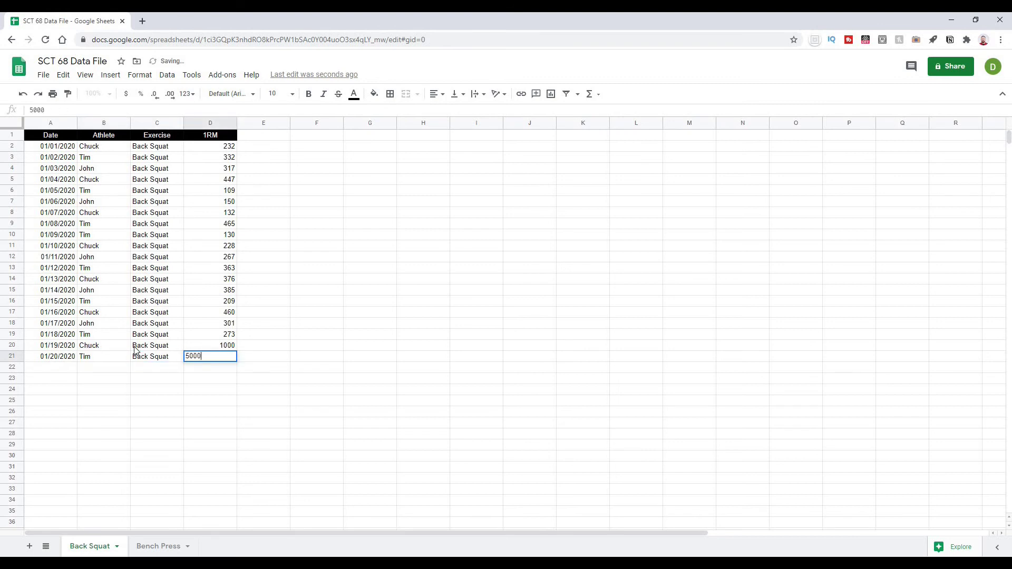
key(Return)
Add Bench Press row 20: 01/19/2020, an athlete's name, Bench Press, 9000.
click(139, 547)
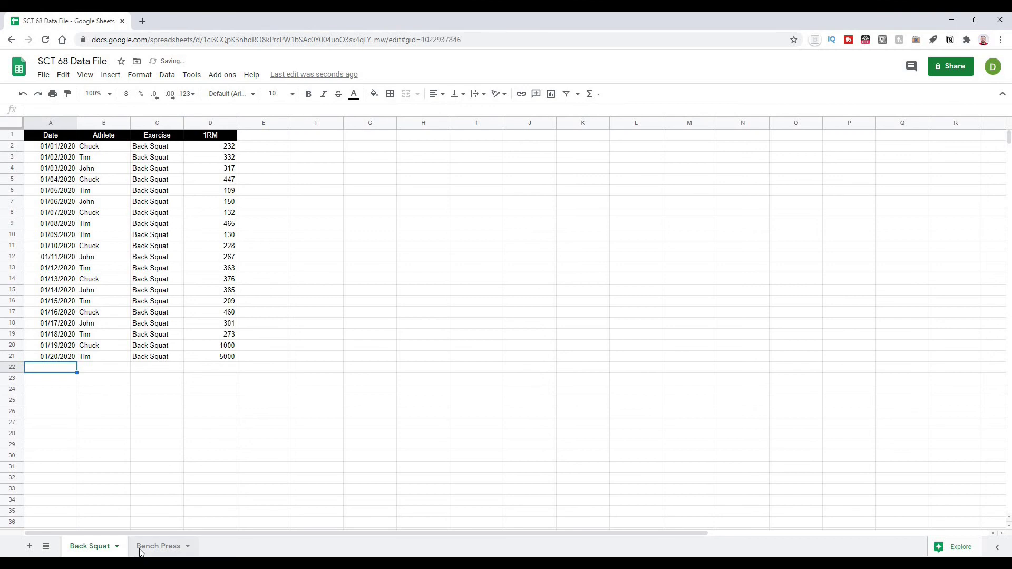
click(123, 396)
click(48, 344)
text(01/)
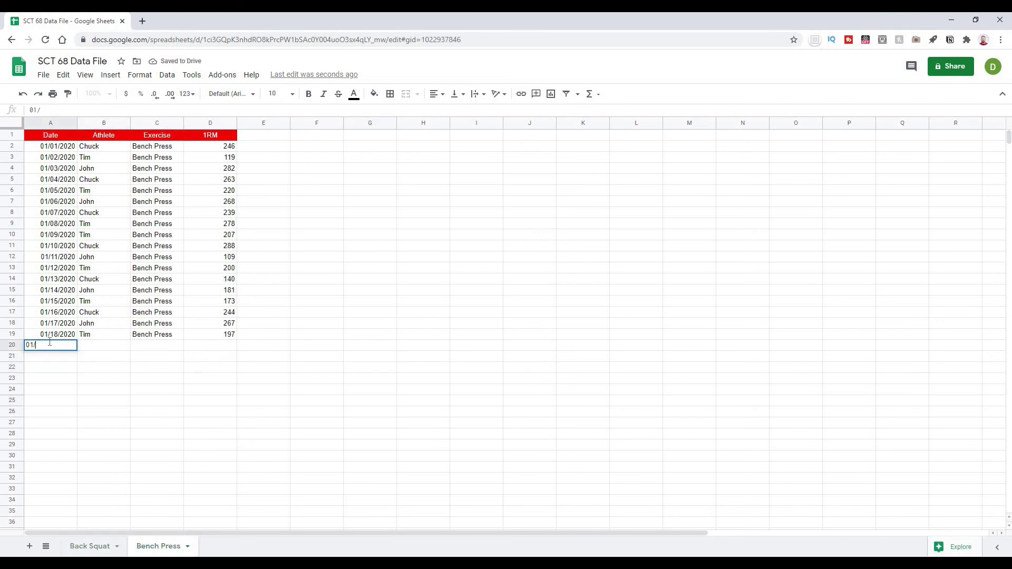
text(19/2020)
key(Tab)
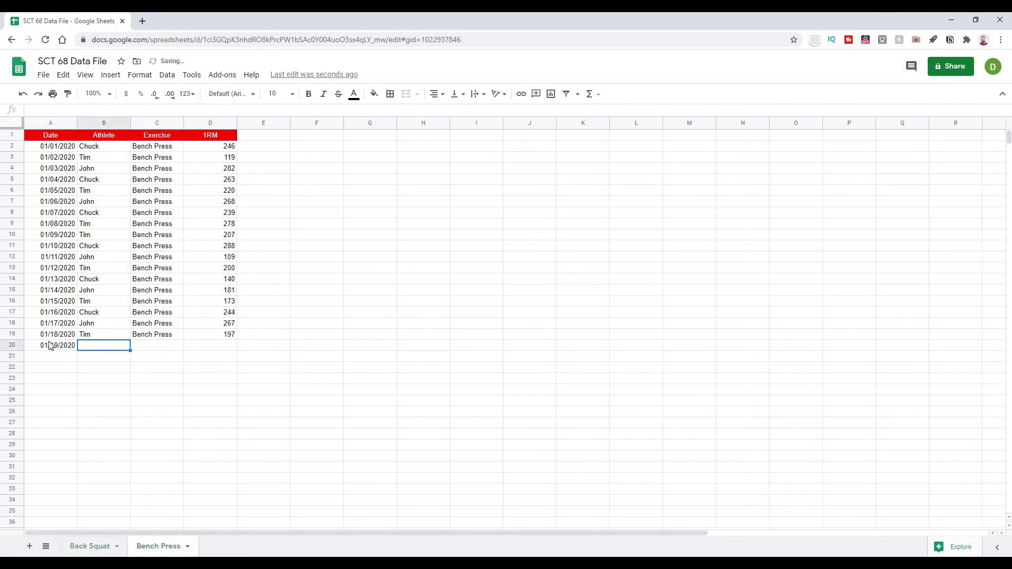
text(Chuck)
key(Tab)
text(Be)
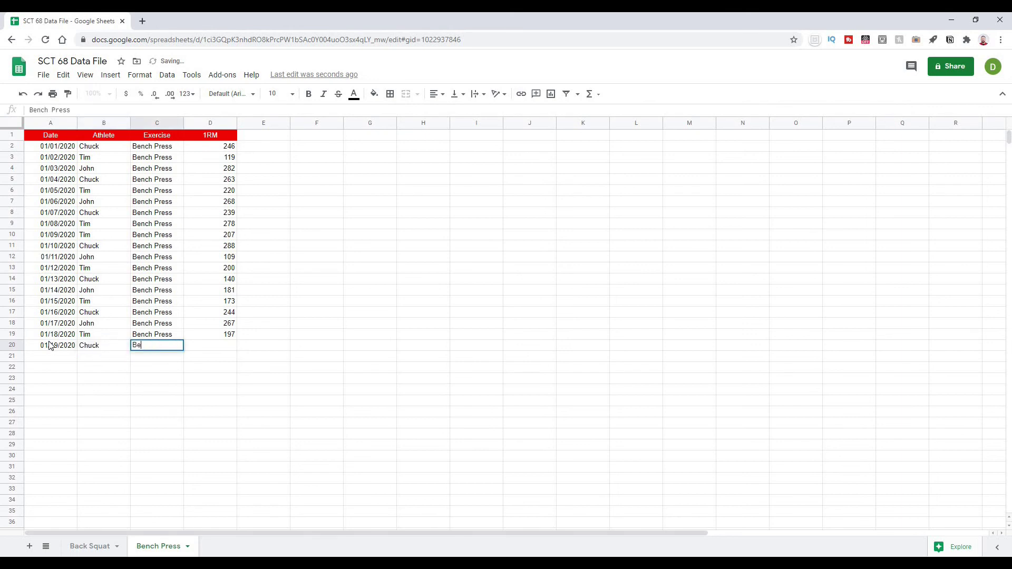
text(nch Press)
key(Tab)
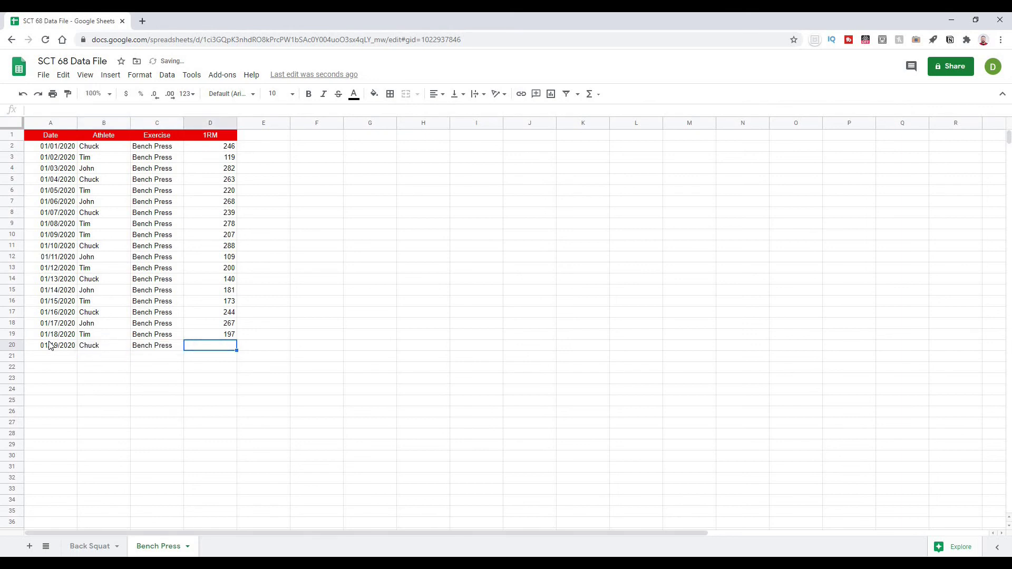
text(9000)
key(Return)
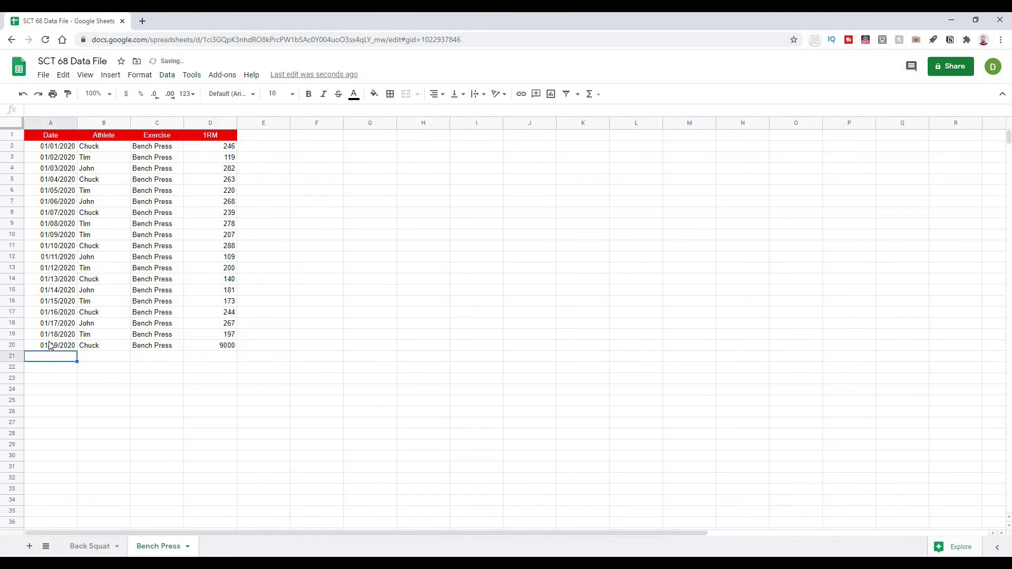
click(337, 400)
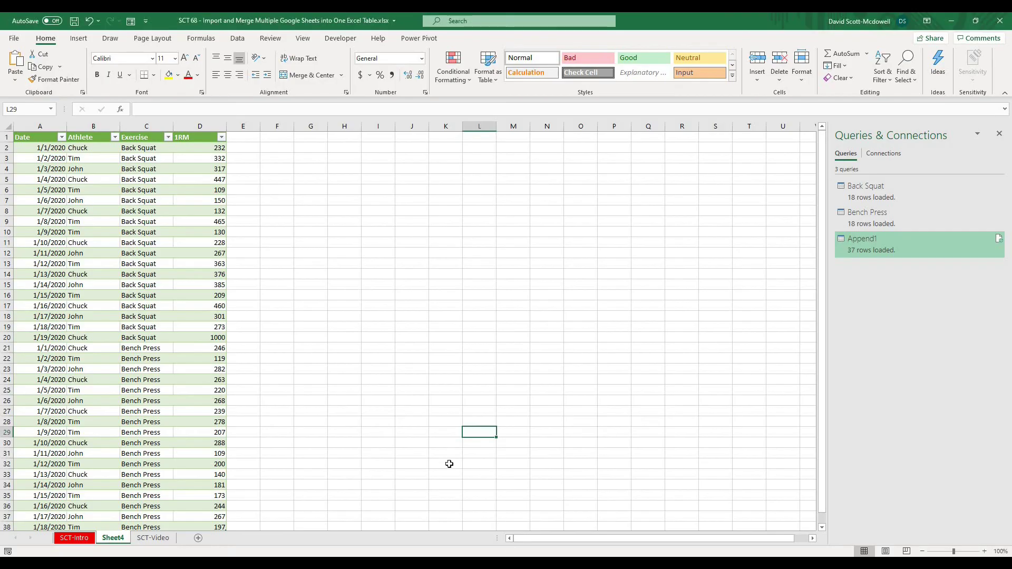
Select a cell in TBL_Data and refresh it from Table Design.
click(142, 349)
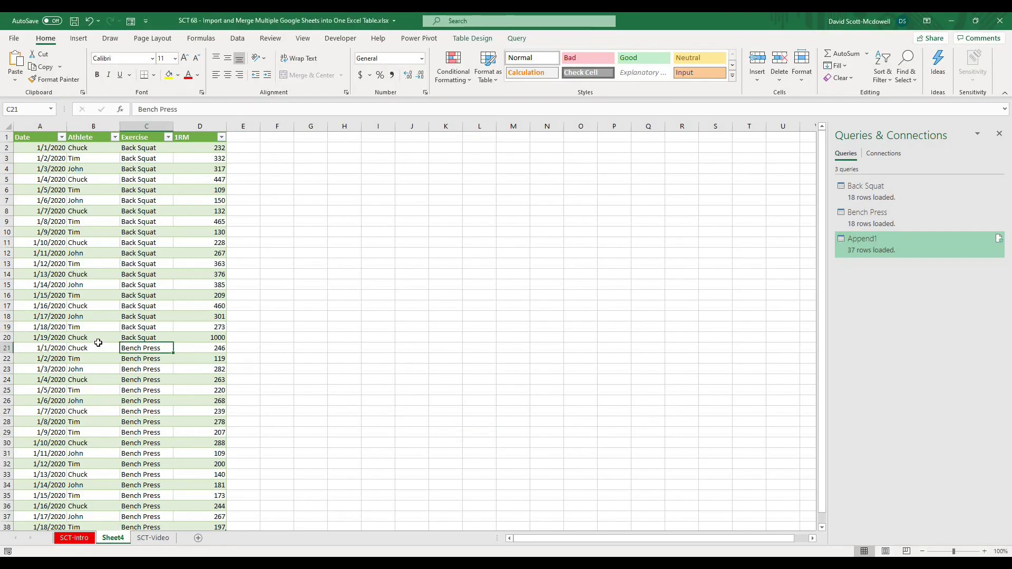
drag(92, 338, 214, 339)
click(282, 361)
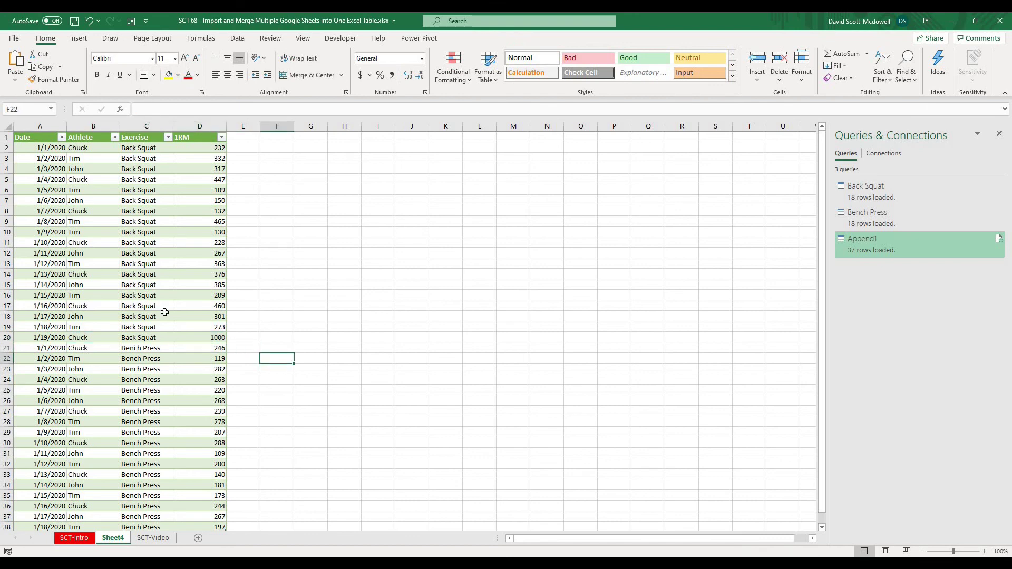
click(148, 316)
click(84, 179)
click(54, 151)
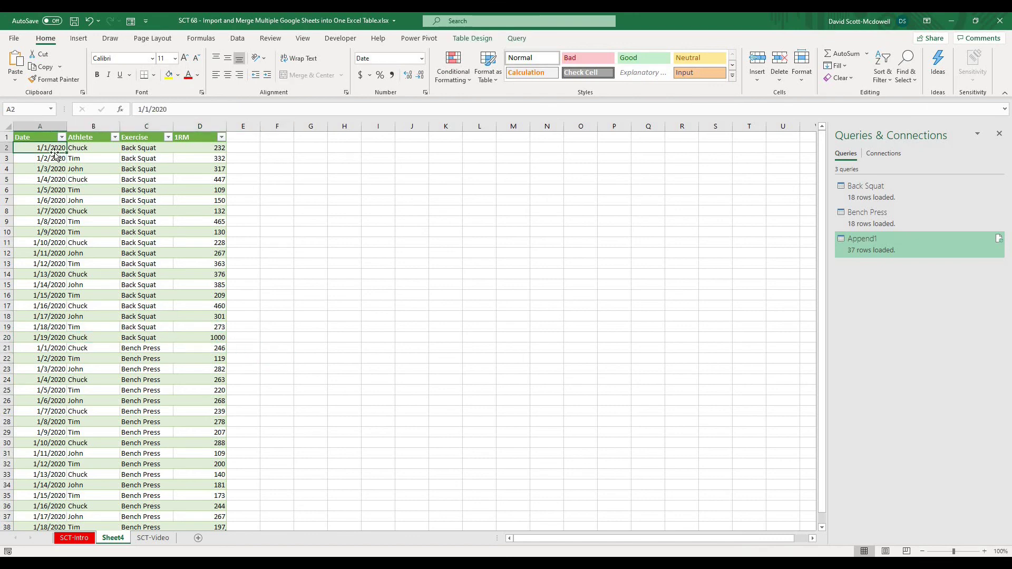
click(472, 38)
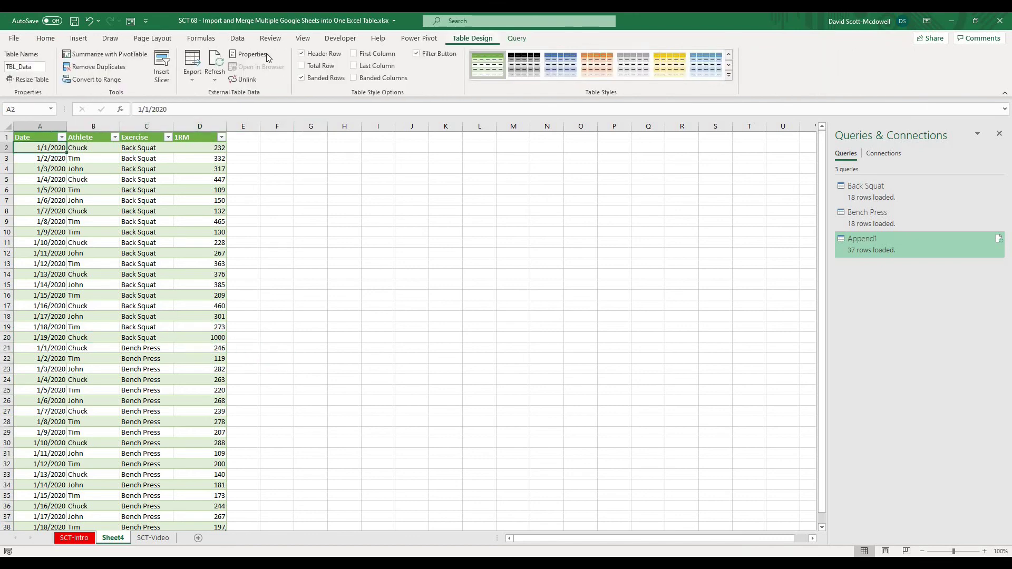
click(215, 62)
Check the refreshed table for the new 5000 Back Squat and 9000 Bench Press rows.
click(203, 379)
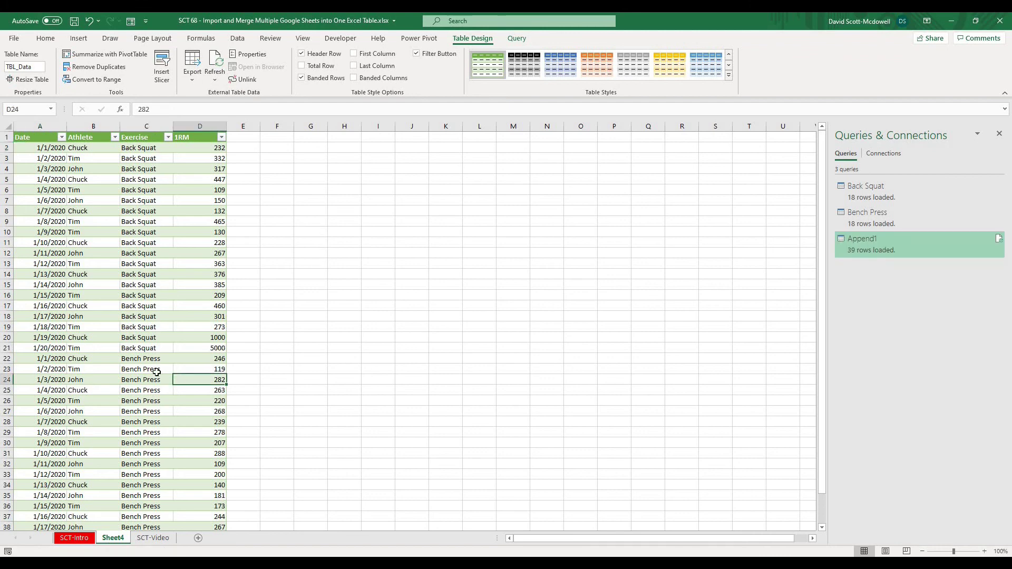
drag(79, 348, 203, 348)
scroll(194, 378, down, 5)
click(147, 402)
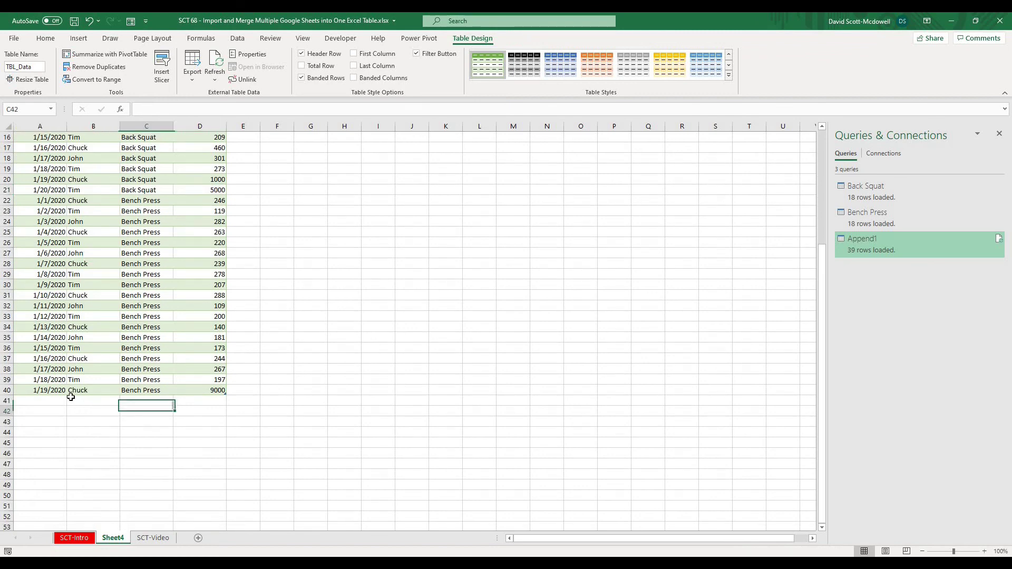
drag(102, 389, 194, 387)
click(310, 420)
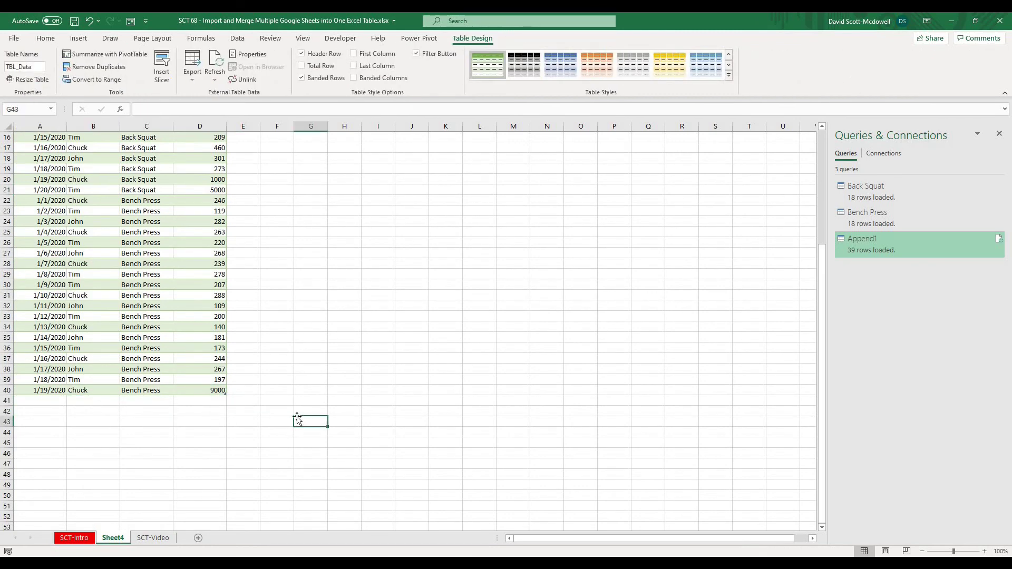
scroll(298, 419, up, 5)
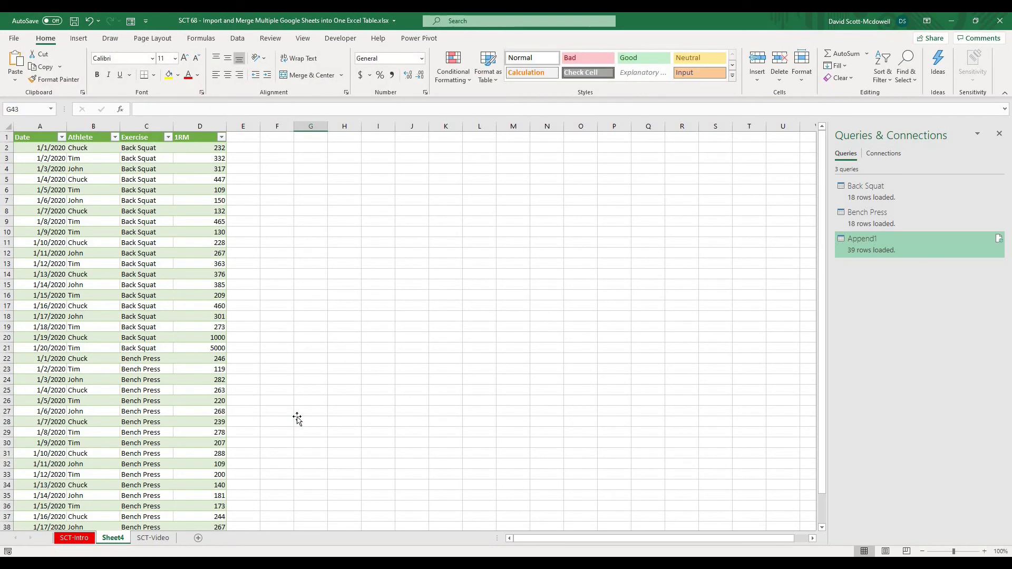